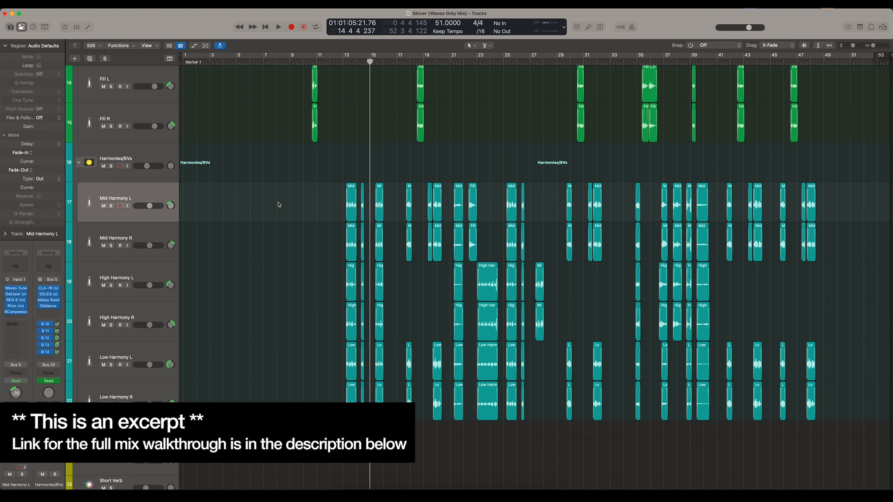
- Switch between the Mid Harmony L and Mid Harmony R tracks to compare the doubled pair's panning and regions
key(Down)
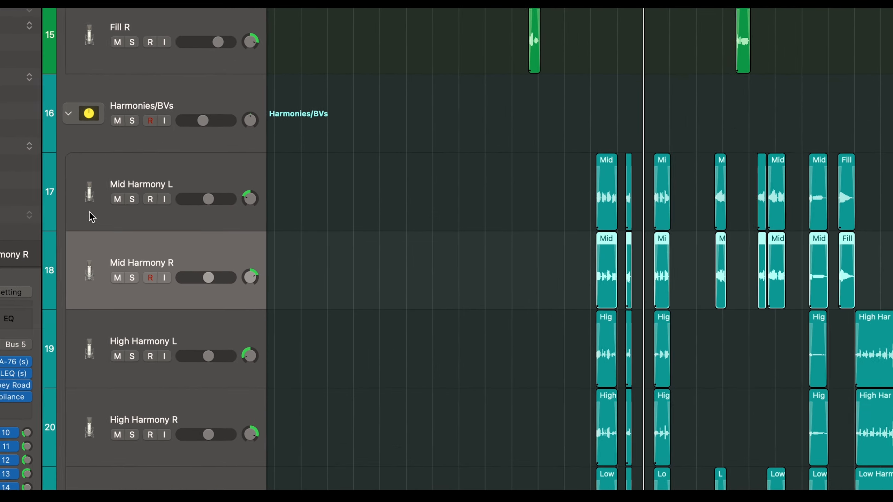
key(Up)
key(Down)
scroll(89, 212, down, 1)
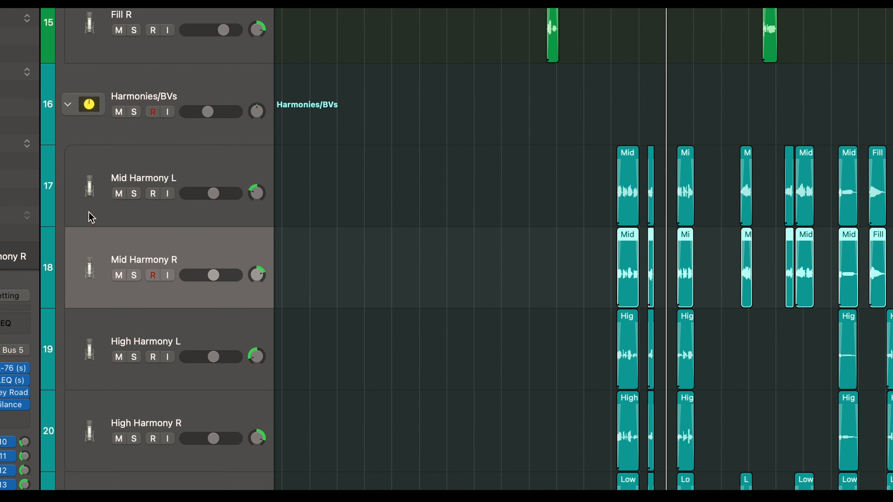
key(Up)
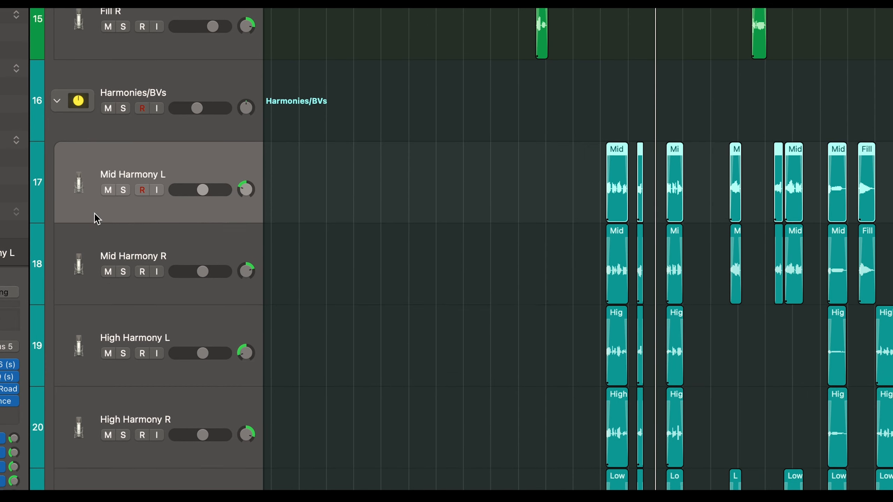
key(Down)
key(Up)
key(Down)
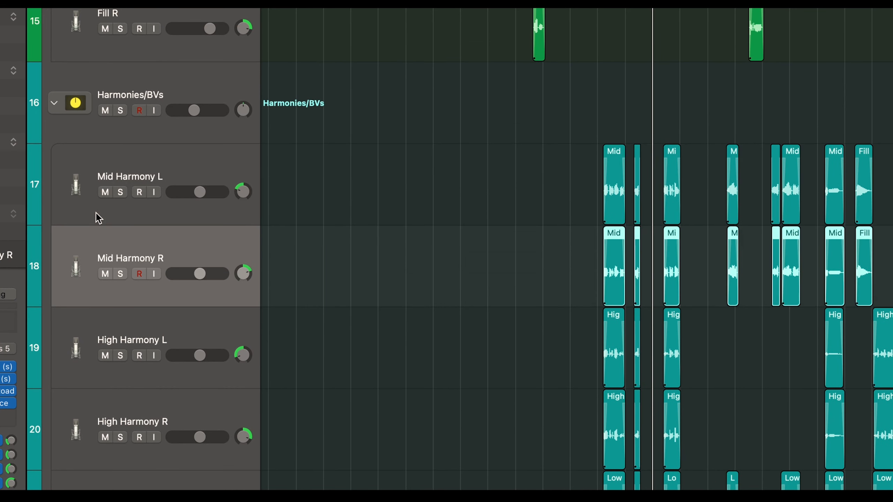
- Go through the high and low harmony tracks to examine their left and right panning
key(Down)
scroll(97, 213, down, 10)
key(Down)
key(Down)
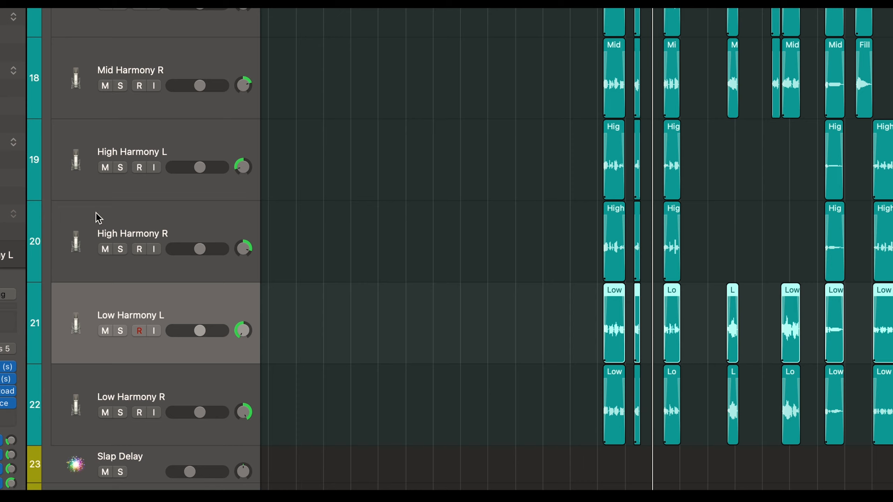
key(Up)
key(Up)
scroll(96, 213, up, 8)
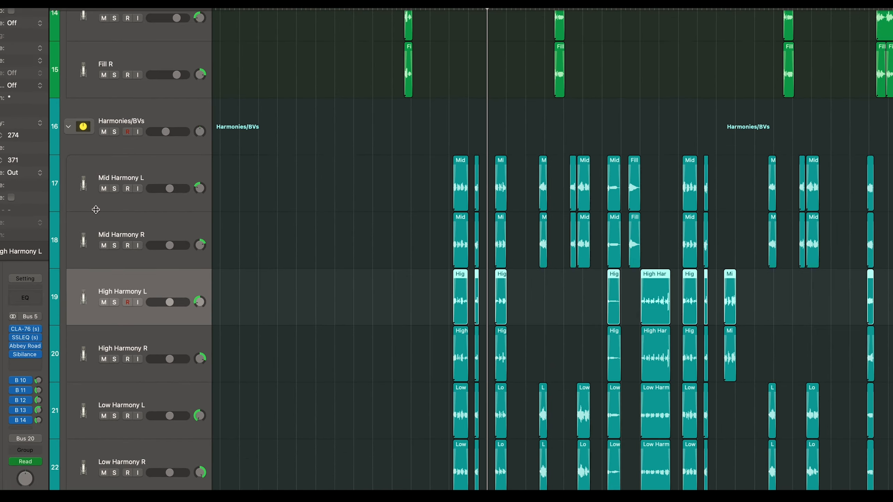
- Review the full harmony stack track by track, from Mid Harmony L to Low Harmony R
key(Up)
key(Up)
key(Down)
key(Up)
key(Down)
key(Down)
key(Down)
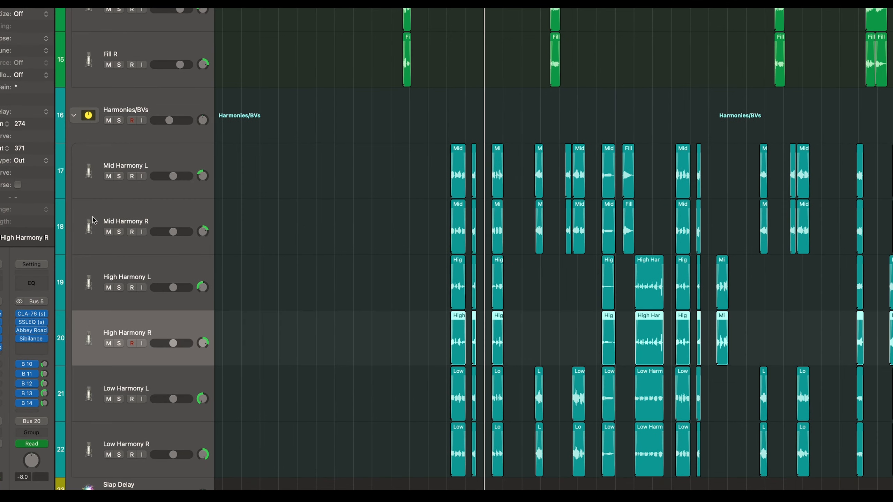
scroll(92, 218, down, 2)
key(Down)
key(Down)
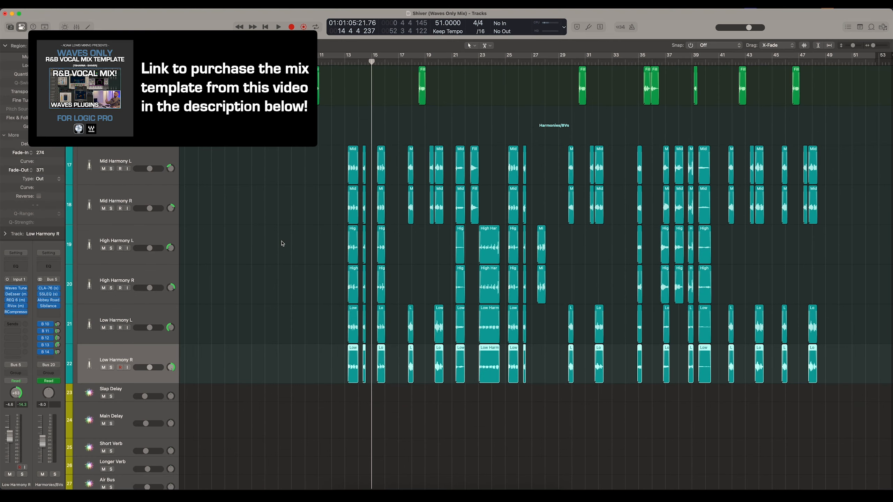
- Deselect the regions and place the playhead at bar 13, where the harmonies start
click(283, 244)
click(345, 61)
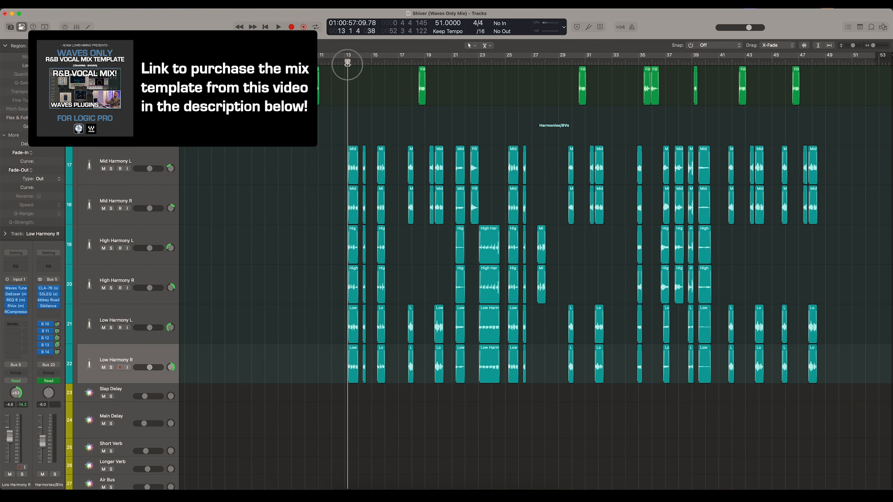
scroll(390, 105, up, 3)
scroll(389, 102, up, 10)
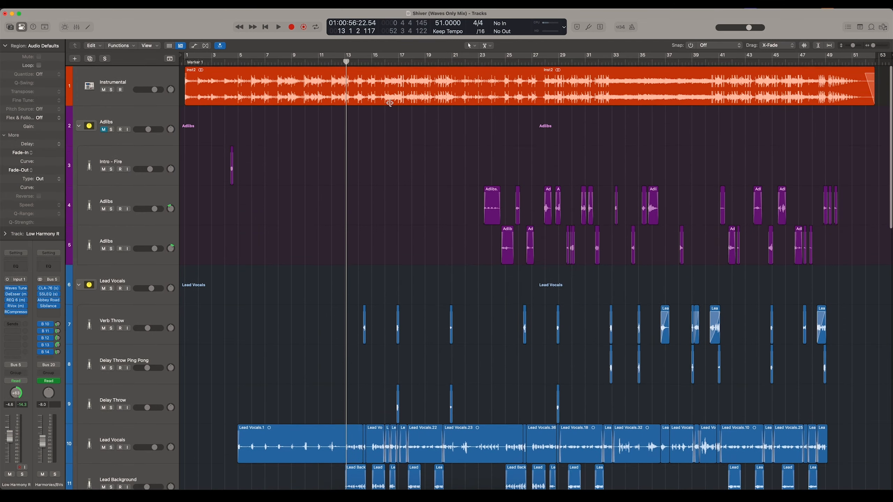
scroll(388, 104, down, 15)
scroll(353, 114, up, 3)
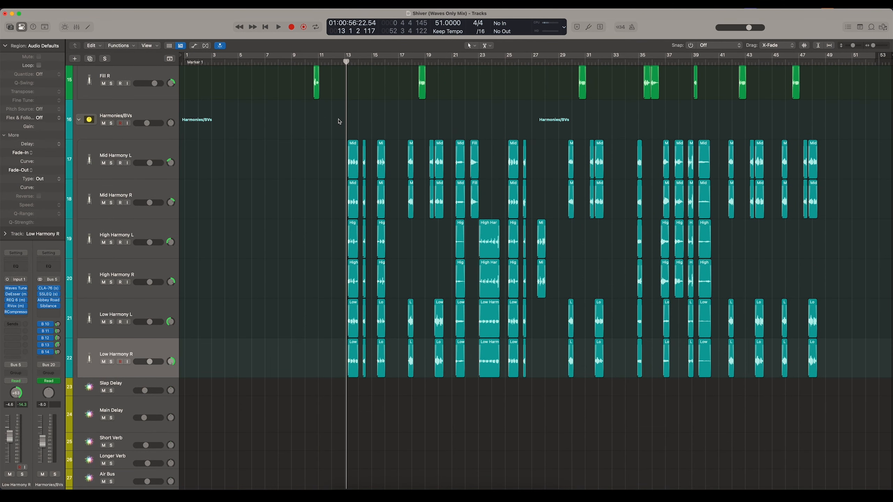
- Select the harmony tracks one after another, starting at Mid Harmony L, to compare their insert chains
click(154, 157)
click(127, 312)
click(129, 158)
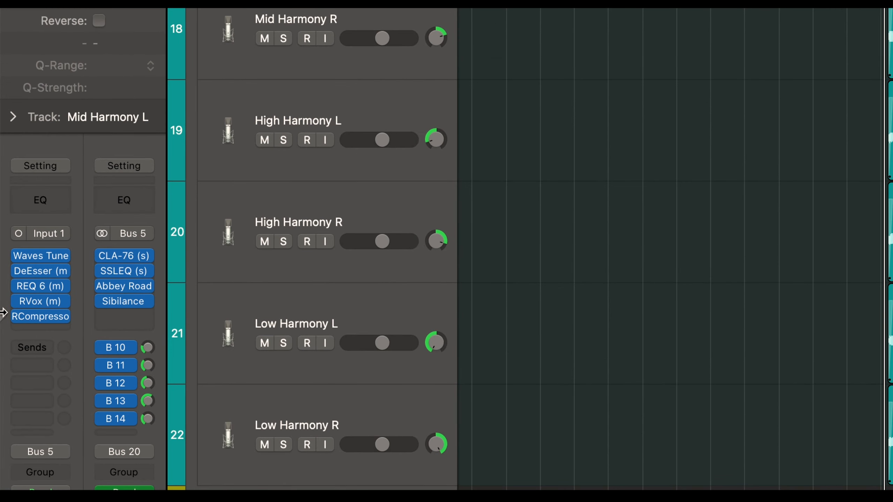
key(Down)
key(Down)
key(Down)
key(Down)
key(Down)
key(Up)
key(Up)
key(Up)
key(Up)
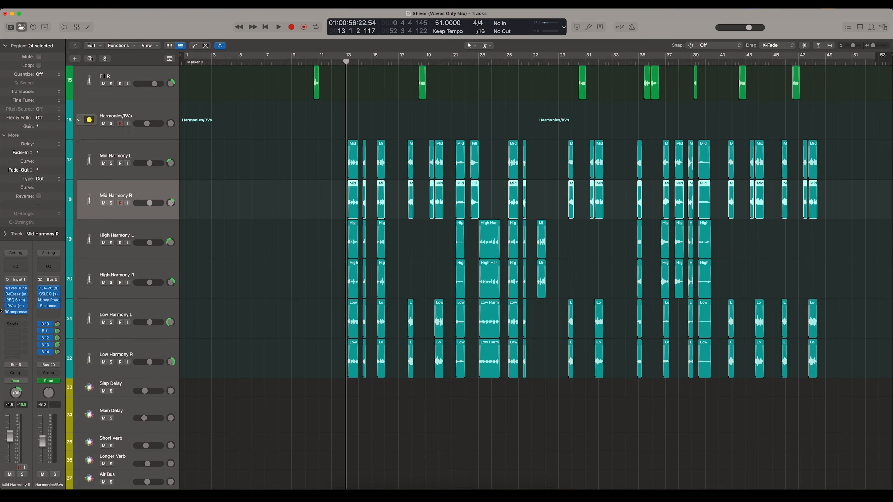
key(Up)
- Select the Lead Vocals track to compare its plugin chain with that of the harmony tracks
scroll(191, 229, up, 10)
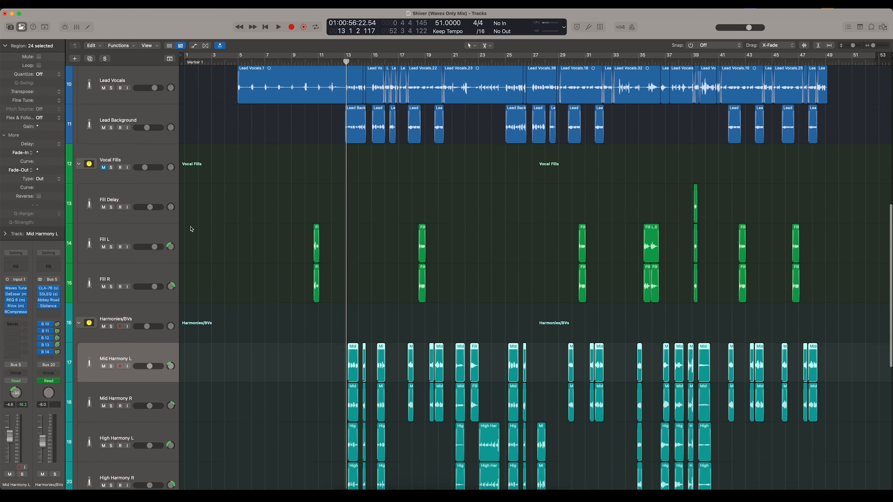
click(151, 155)
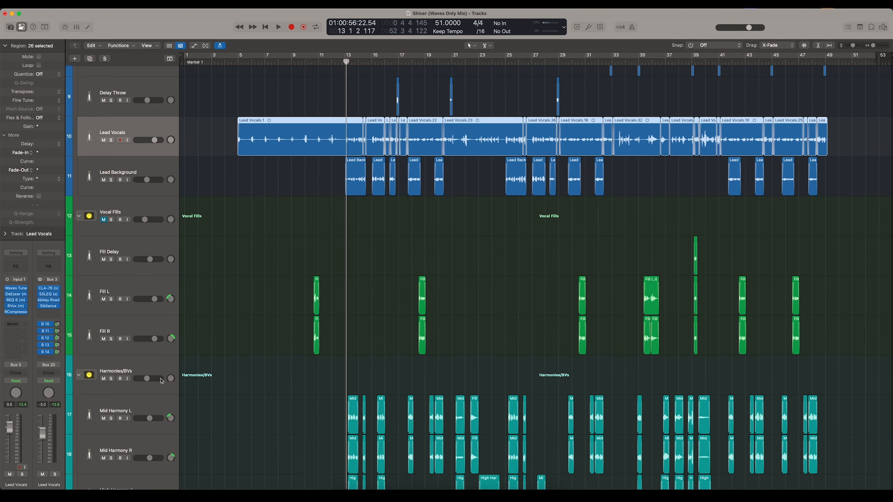
click(146, 407)
scroll(146, 407, down, 6)
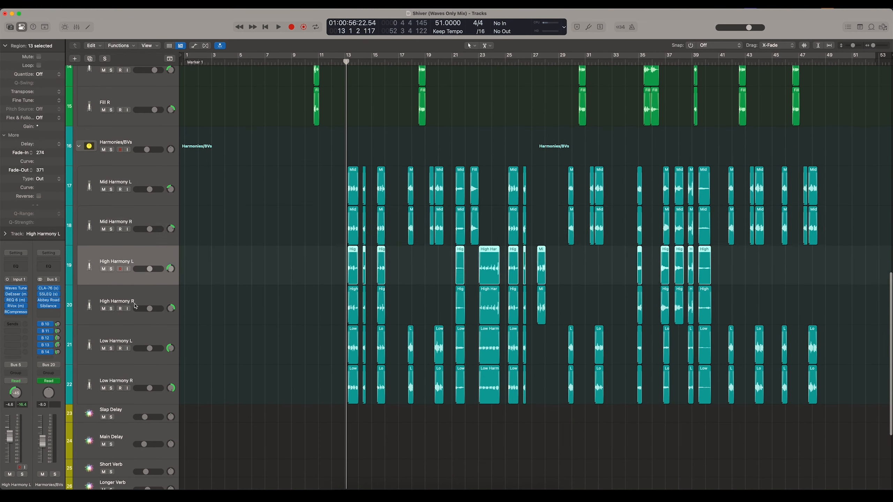
- Open Waves Tune Real-Time on Mid Harmony L, examine its scale and correction settings, and close it
click(19, 291)
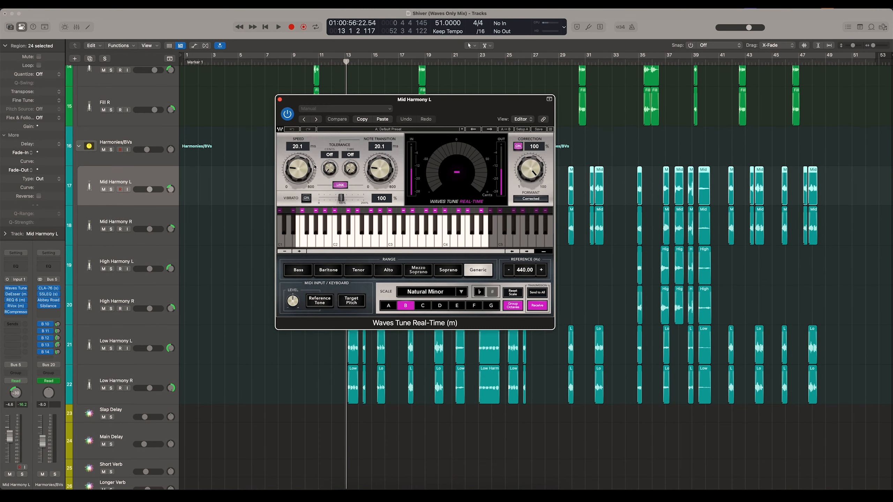
drag(324, 101, 348, 98)
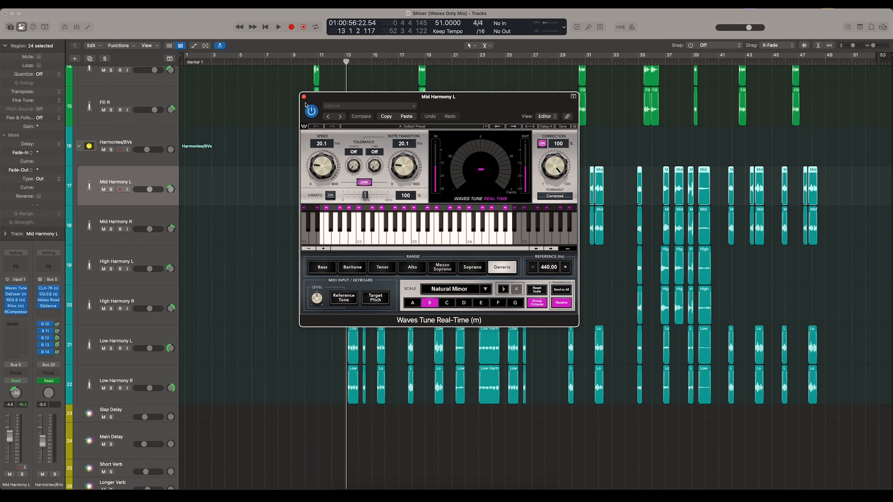
click(304, 97)
- Review the DeEsser and REQ 6 settings on Mid Harmony L, closing each plugin after viewing it
click(14, 294)
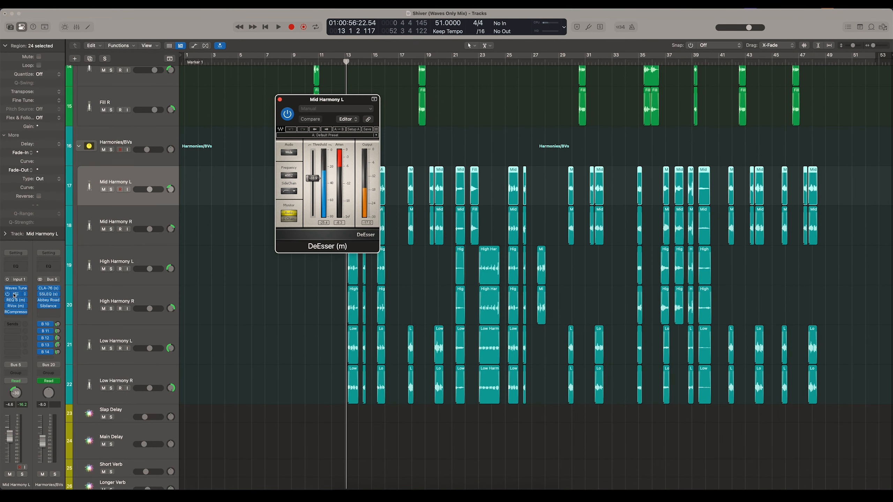
click(14, 294)
click(15, 300)
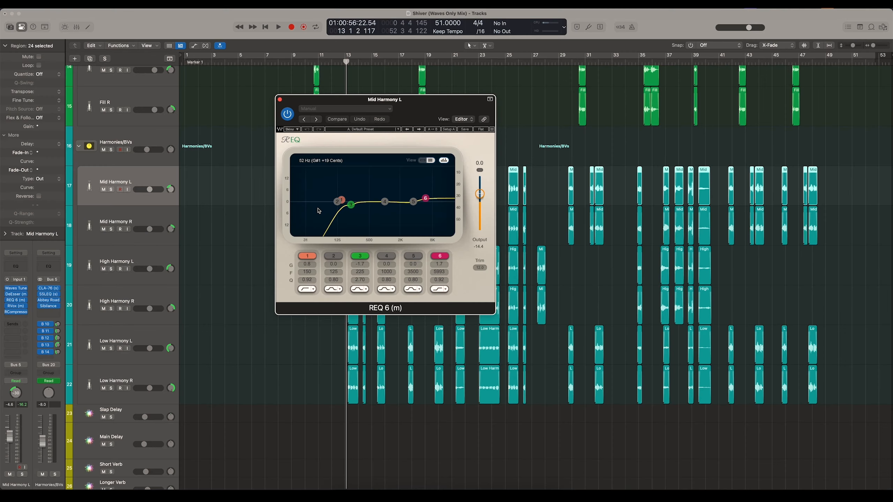
click(280, 99)
- Review the RVox settings on Mid Harmony L, and open RCompressor to examine its settings
click(17, 306)
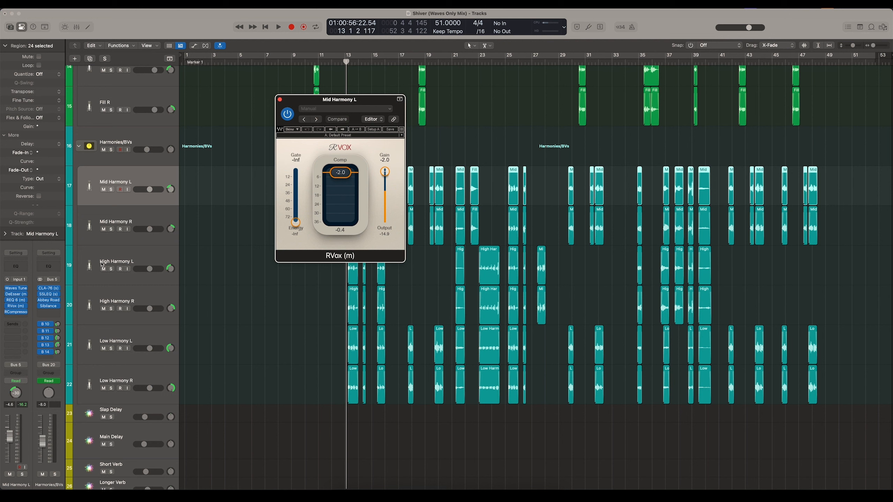
click(279, 100)
click(16, 313)
drag(300, 99, 295, 192)
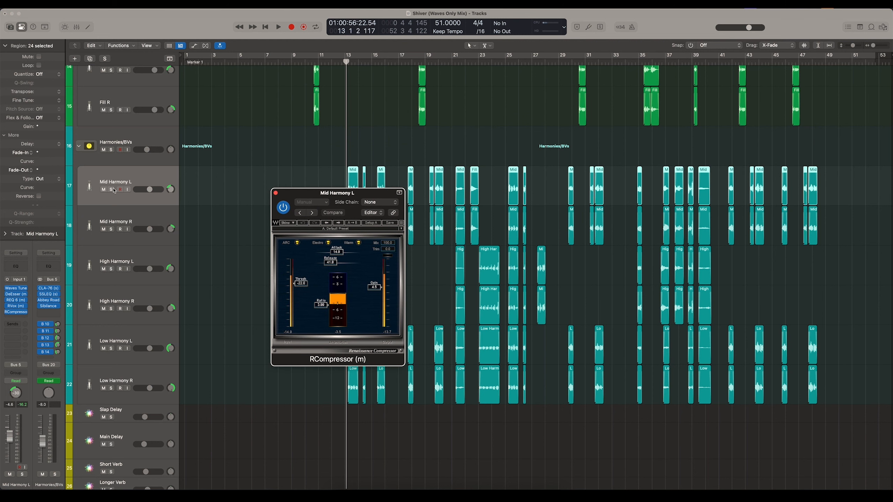
- Solo the Mid Harmony L track and play it from bar 13
click(111, 189)
scroll(353, 72, down, 2)
click(347, 63)
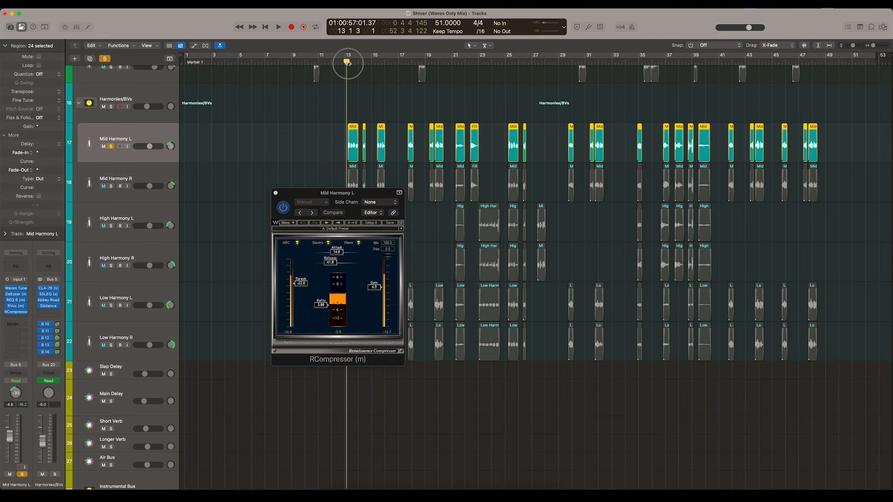
scroll(296, 135, down, 2)
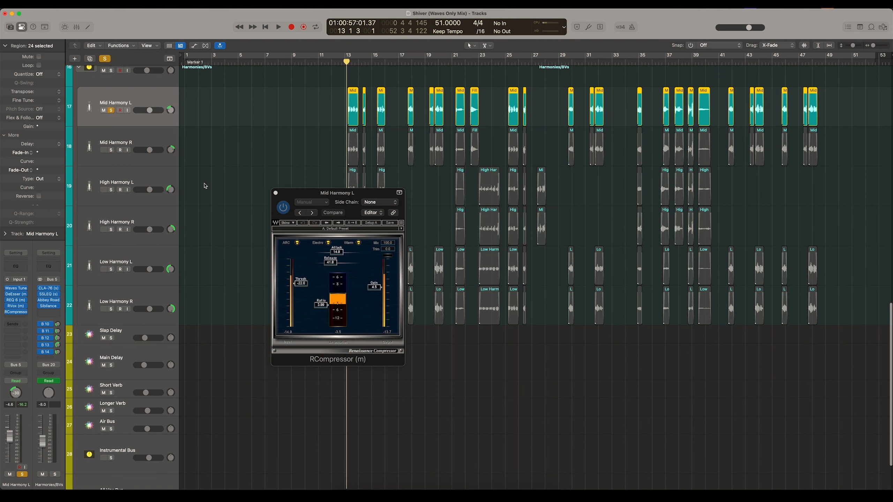
drag(300, 192, 414, 208)
key(space)
- Open RVox, REQ 6, DeEsser and Waves Tune Real-Time on Mid Harmony L during playback
click(13, 305)
drag(320, 106, 292, 211)
click(15, 300)
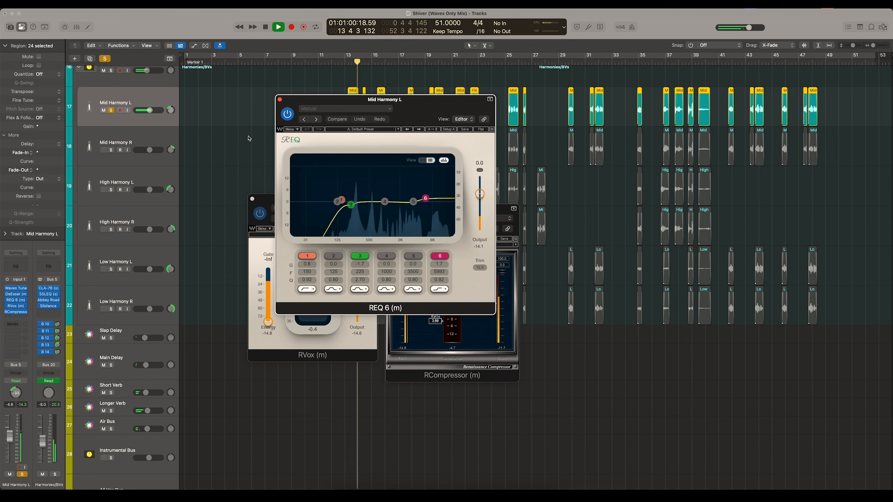
click(15, 294)
click(15, 288)
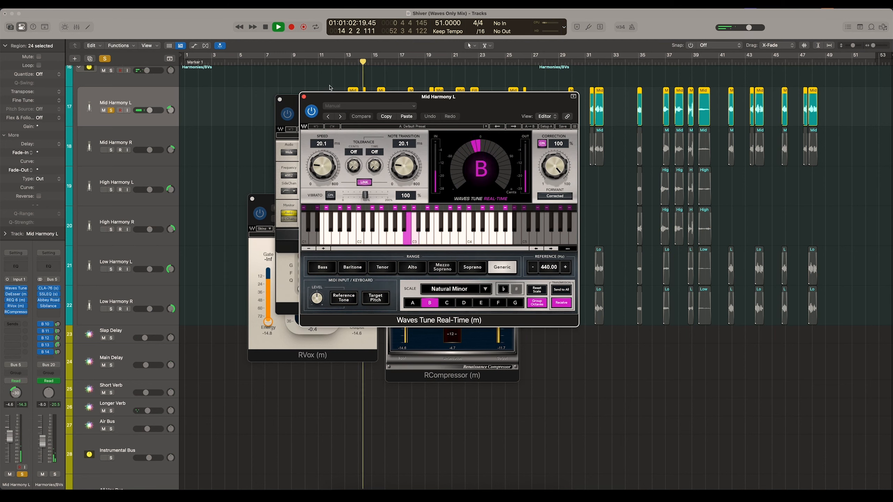
- Spread out the five Mid Harmony L plugin windows so their meters can be watched together during playback
drag(330, 96, 480, 124)
drag(331, 100, 220, 98)
drag(350, 102, 363, 74)
drag(279, 198, 216, 275)
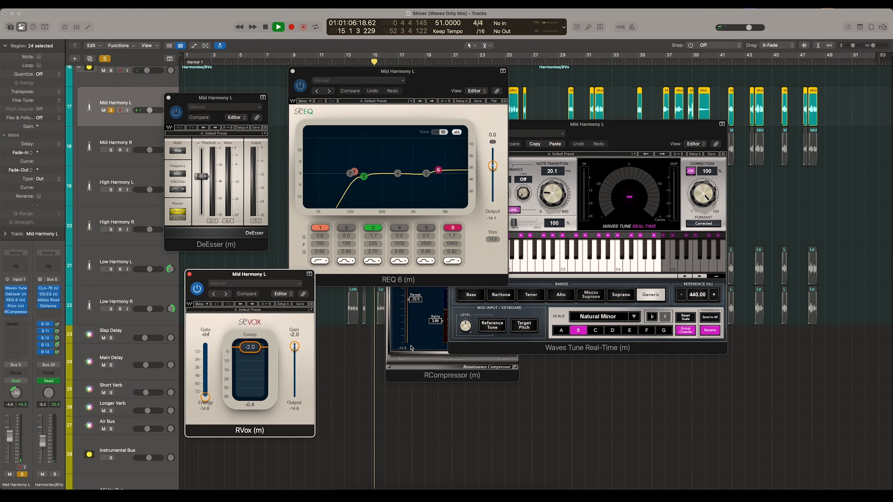
click(412, 347)
drag(421, 217, 388, 253)
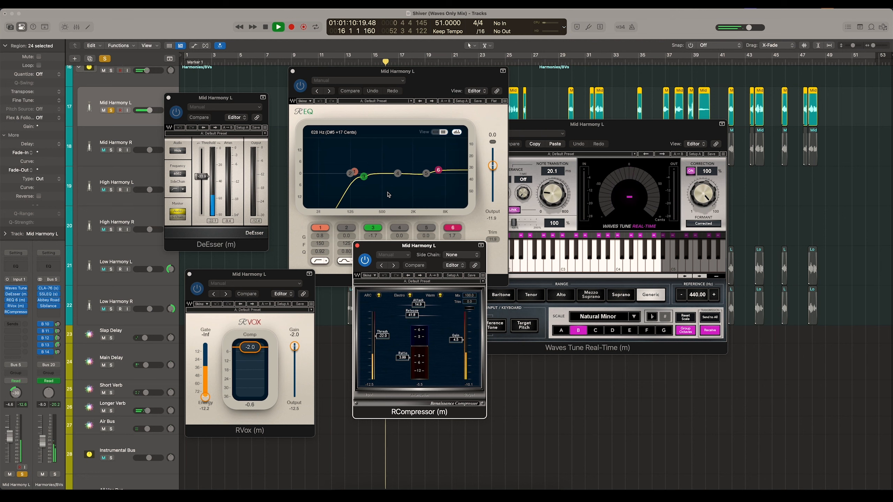
drag(386, 72, 373, 116)
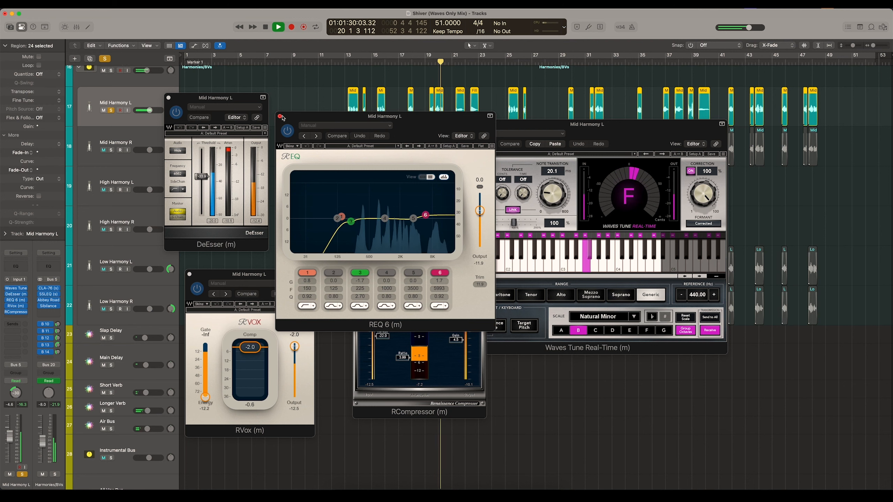
- Stop playback and close all of the Mid Harmony L plugin windows
key(space)
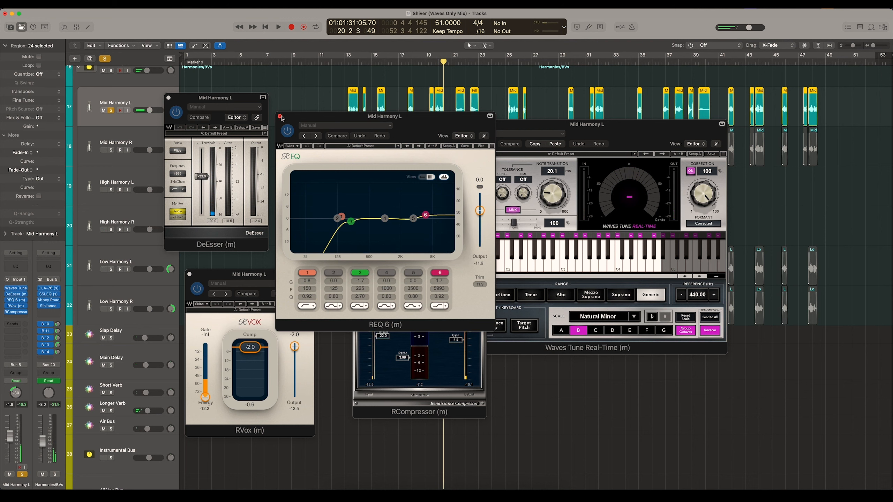
click(280, 117)
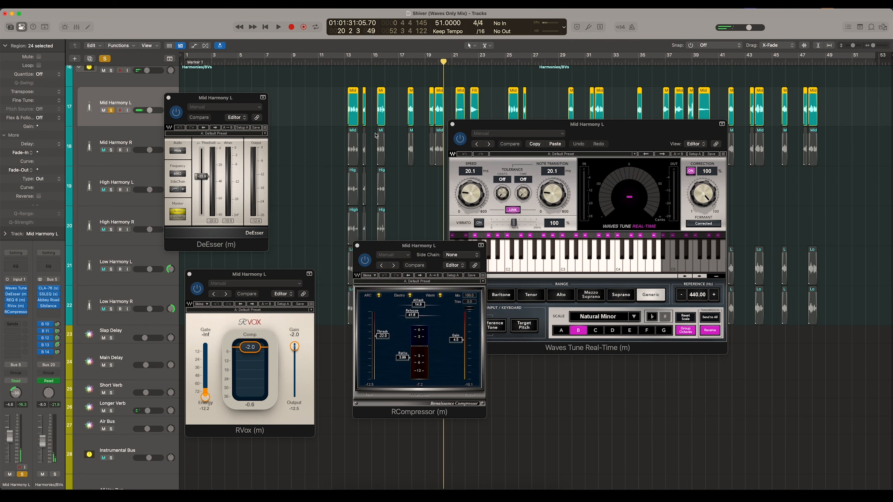
click(452, 125)
click(357, 246)
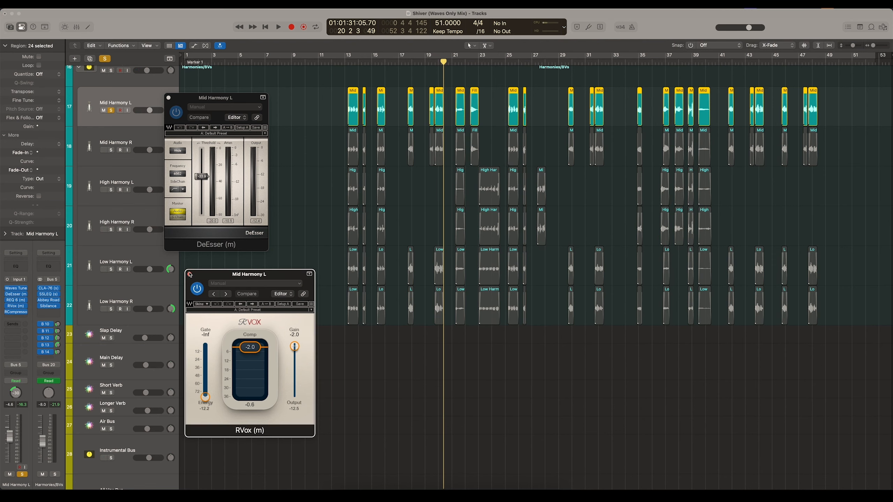
click(190, 274)
click(168, 97)
- Solo Mid Harmony R along with Mid Harmony L, and place the playhead at bar 19
click(111, 149)
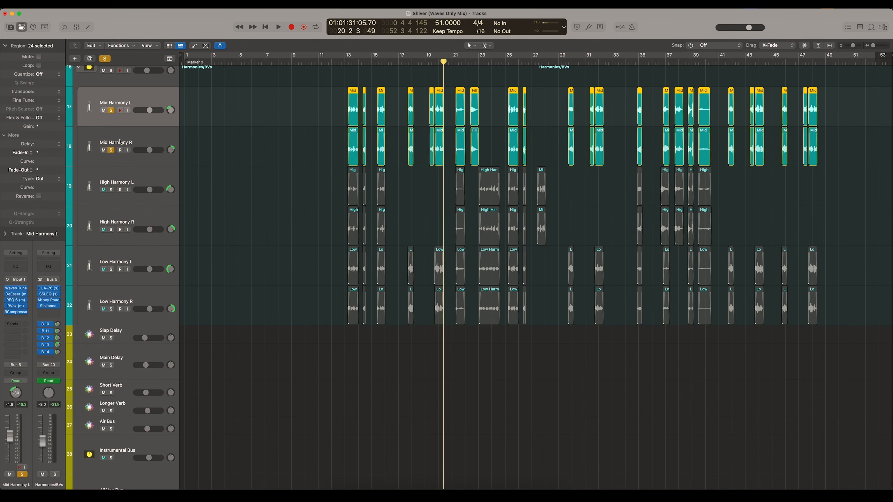
click(121, 157)
scroll(409, 137, up, 3)
click(427, 62)
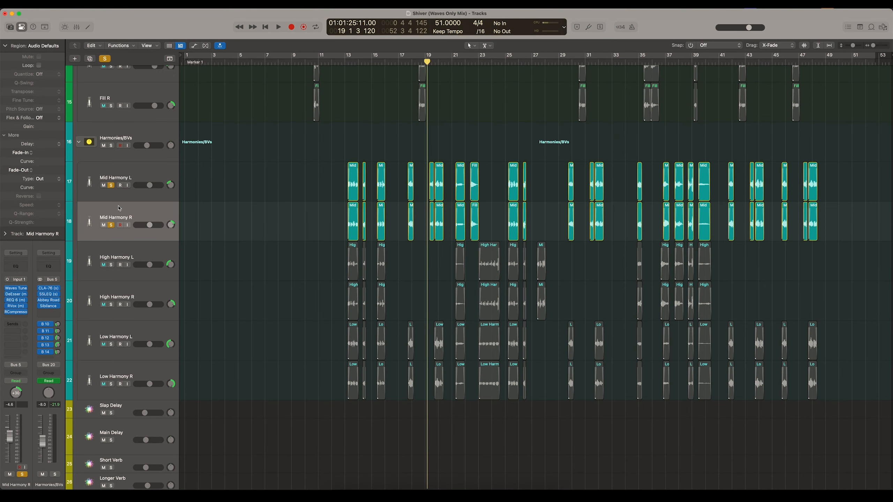
- Open the CLA-76 on the Harmonies/BVs bus and watch its meter while the soloed mid harmonies play
click(48, 289)
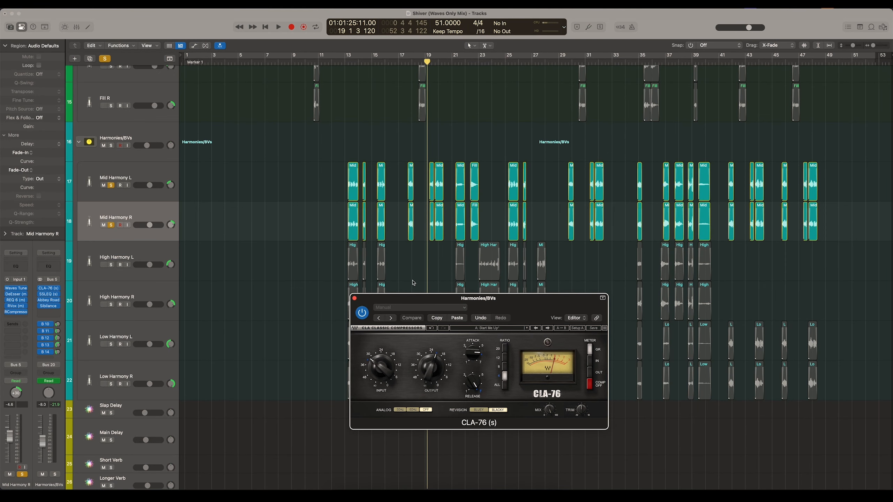
drag(401, 298, 252, 202)
scroll(318, 74, down, 3)
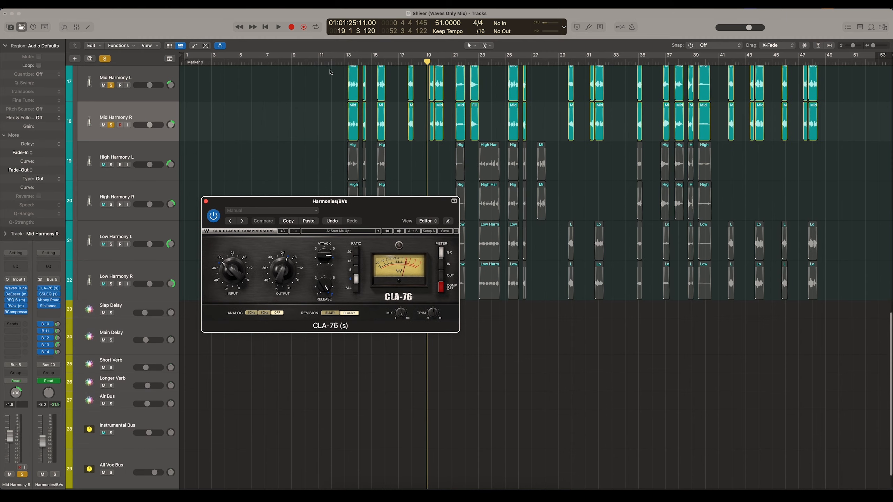
scroll(319, 75, up, 2)
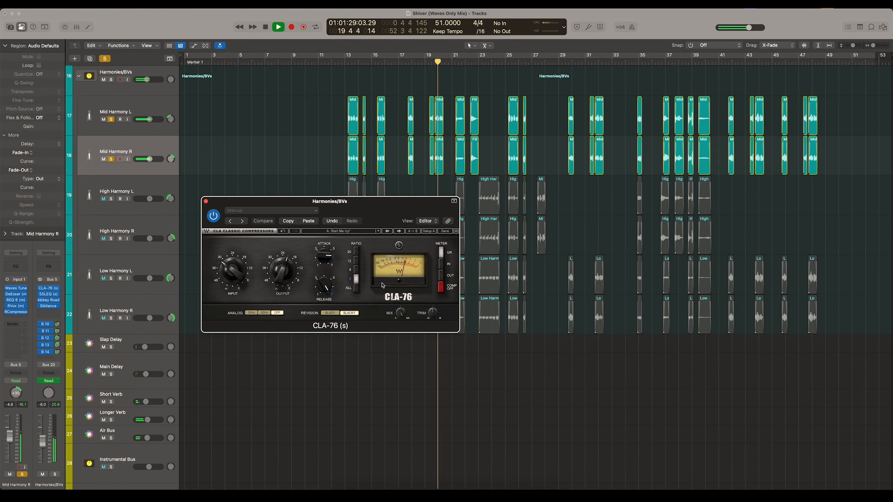
- Open the SSLEQ on the Harmonies/BVs bus, stop playback, and examine its HF and HMF gain settings
click(48, 294)
key(space)
drag(374, 104, 410, 131)
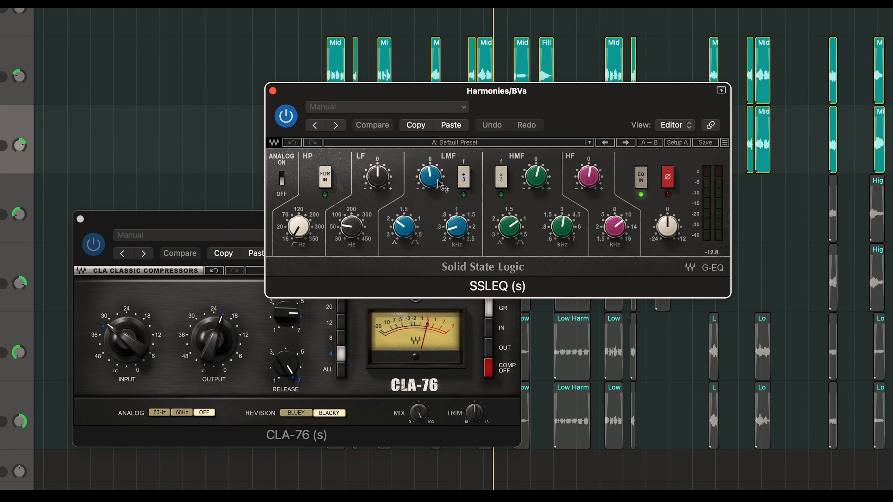
mouse_move(412, 178)
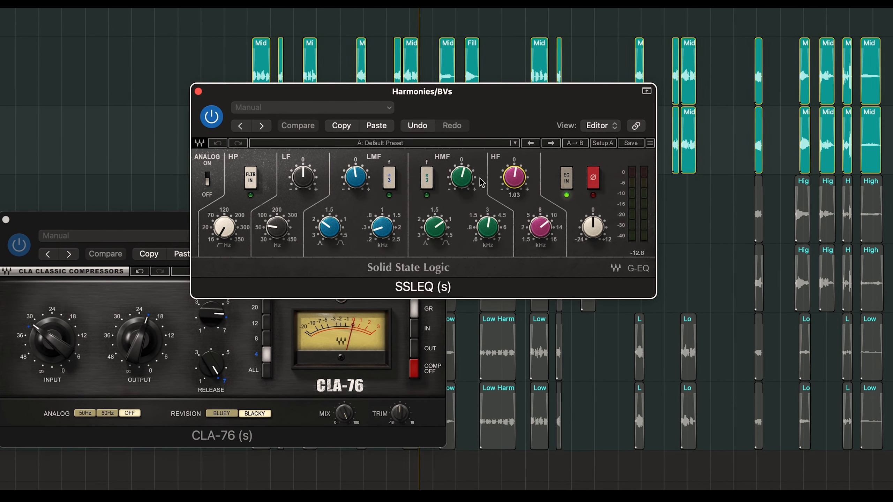
mouse_move(449, 178)
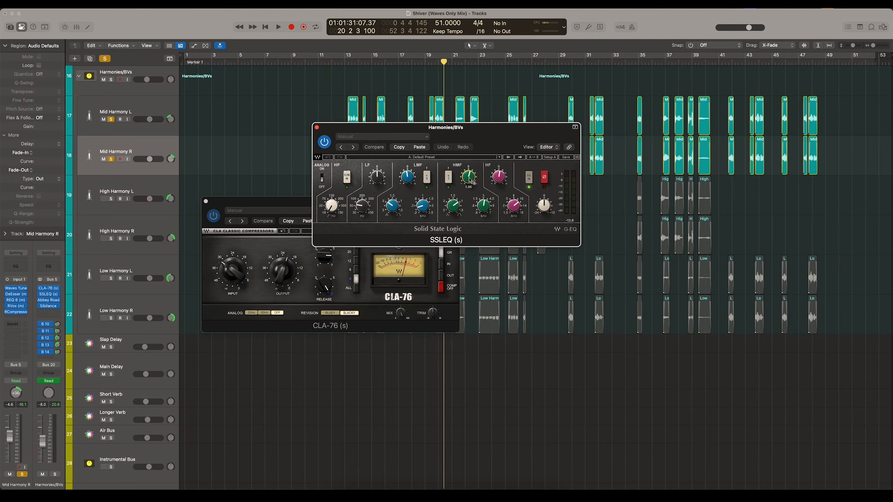
- Close the CLA-76 and compare the SSLEQ bypassed and active while playing from bar 19
click(428, 67)
key(space)
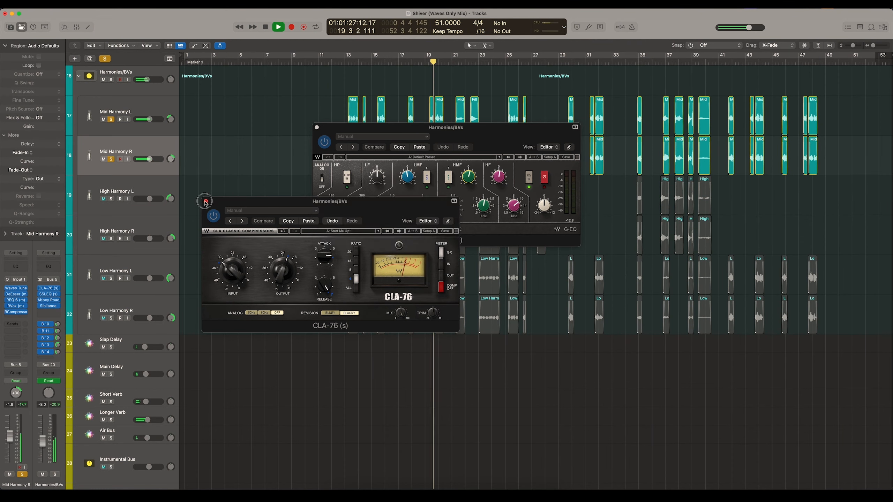
click(206, 201)
click(324, 142)
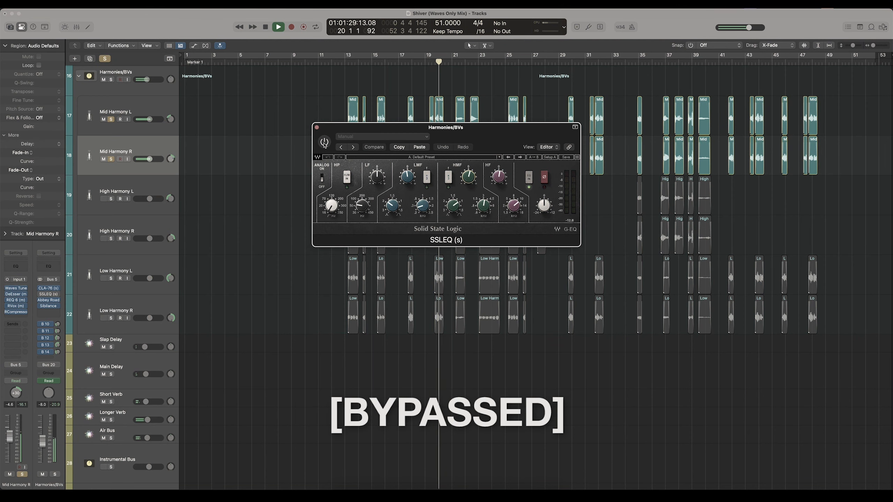
key(space)
key(space)
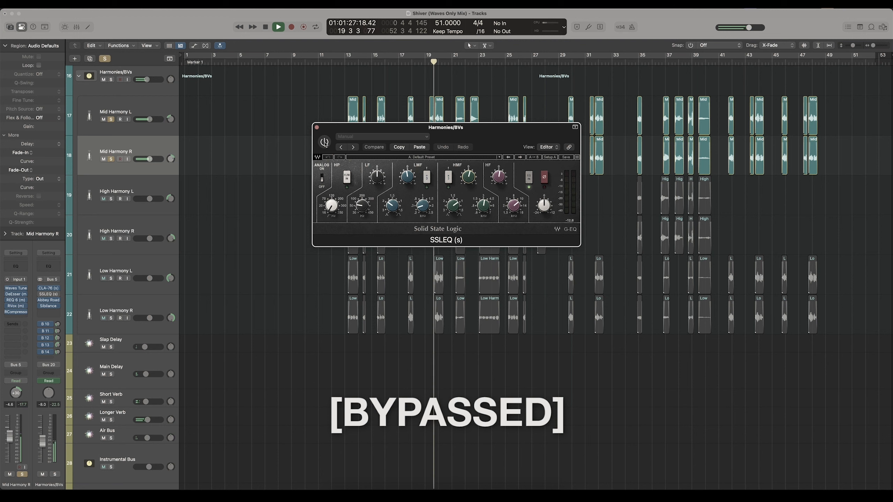
click(324, 142)
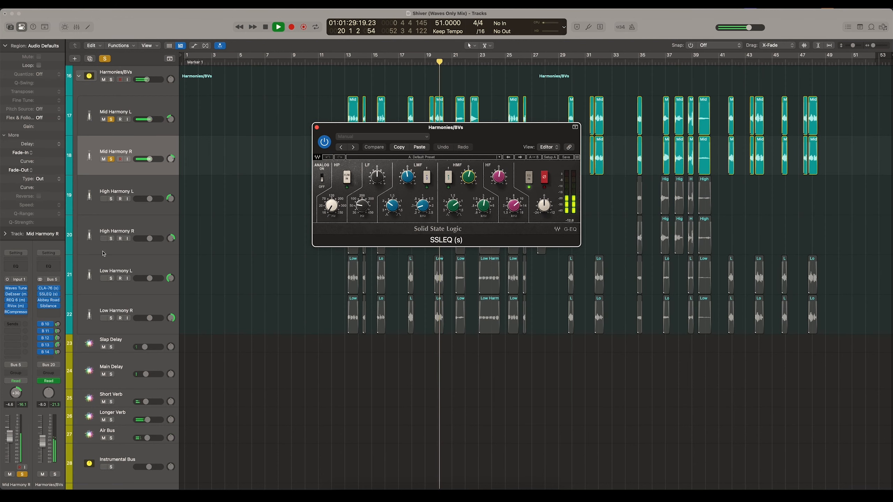
- Open the Abbey Road Saturator on the Harmonies/BVs bus with playback stopped, and examine its Mix setting
click(42, 302)
key(space)
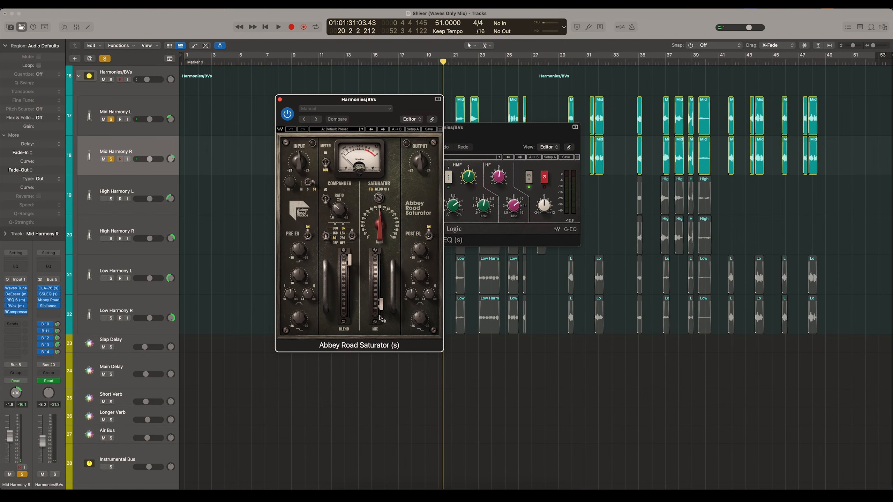
click(380, 306)
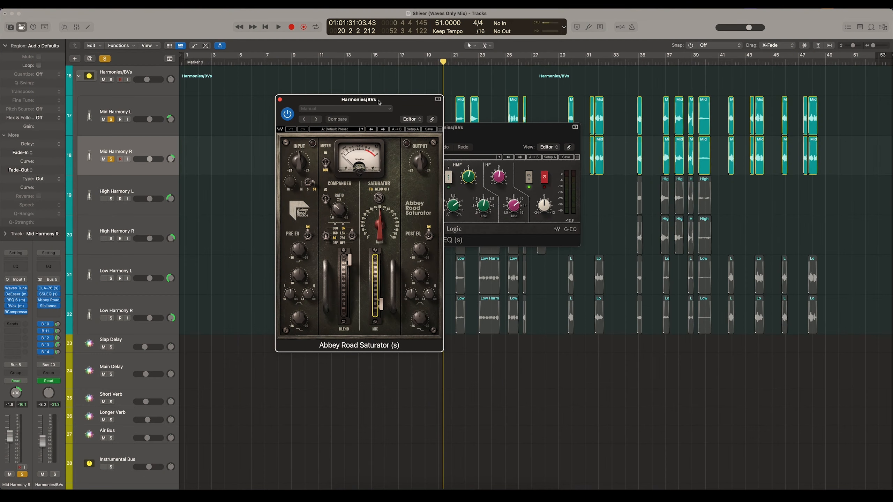
drag(378, 99, 472, 160)
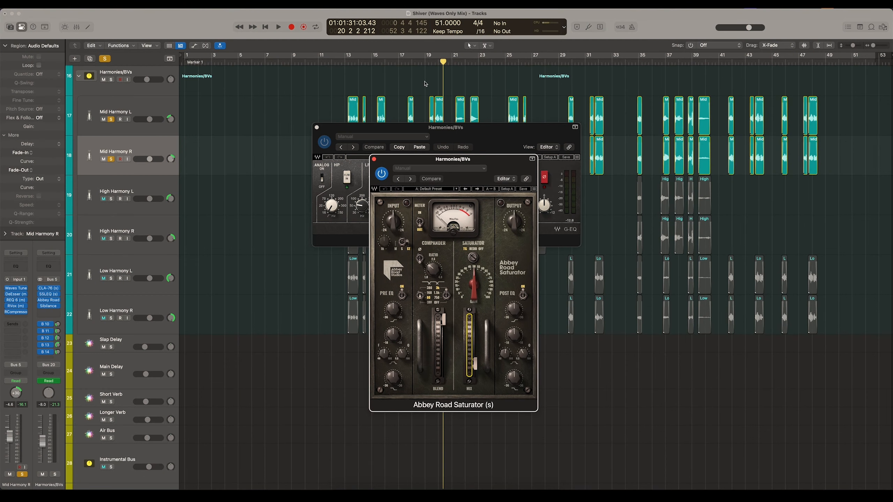
- Play the mid harmonies from bar 19 and toggle the Abbey Road Saturator's bypass to compare the sound
scroll(435, 94, down, 2)
click(427, 61)
key(space)
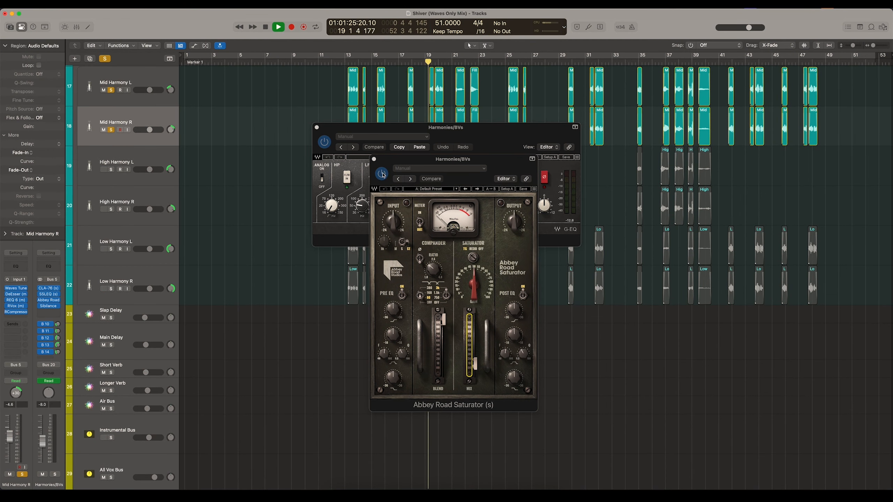
click(382, 173)
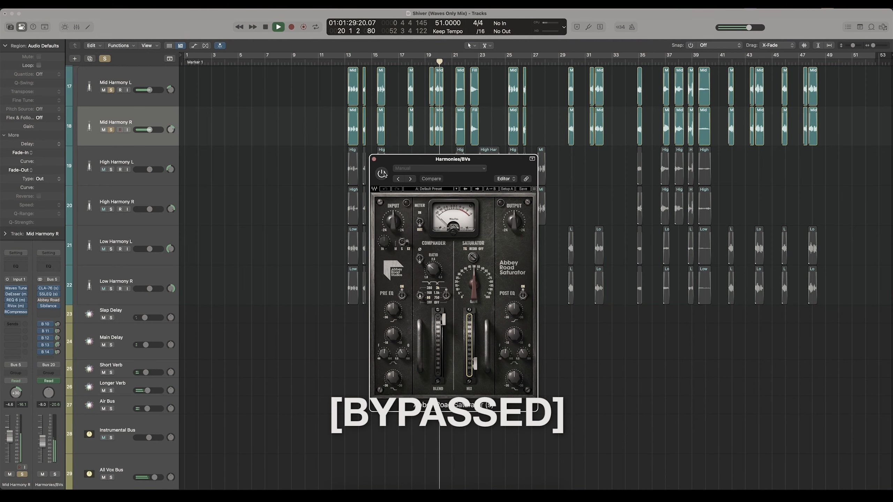
click(382, 174)
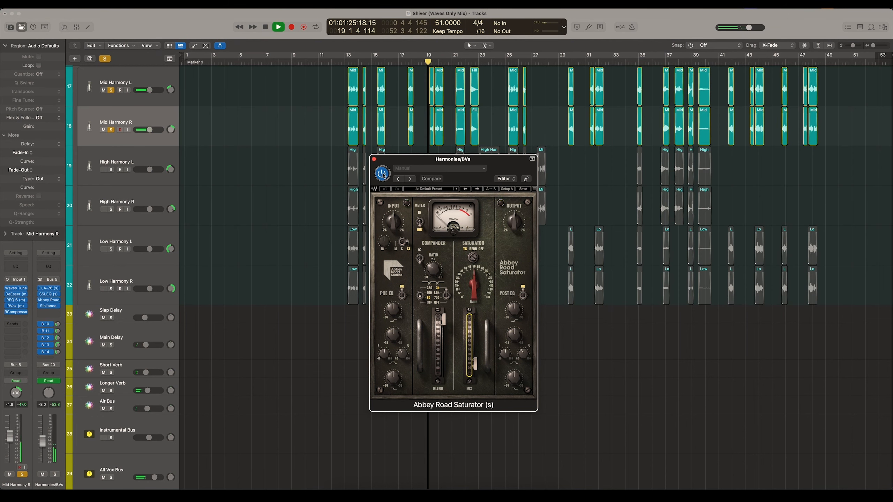
click(382, 174)
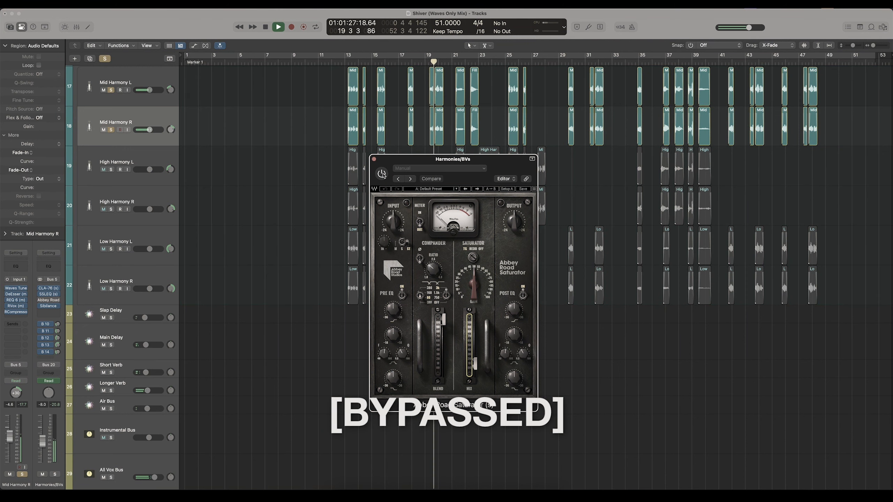
click(382, 174)
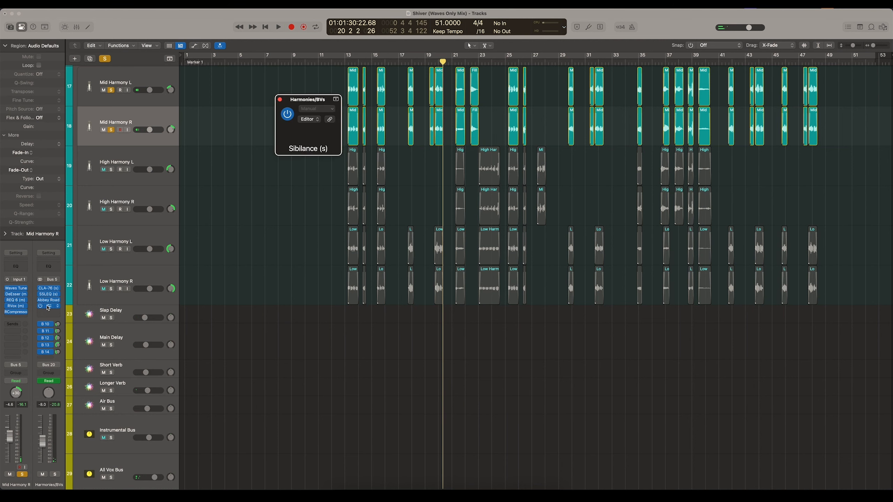
- Open Sibilance on the Harmonies/BVs bus, place the playhead at bar 25, and move the plugin window clear of that spot
click(48, 308)
scroll(488, 90, down, 2)
click(506, 60)
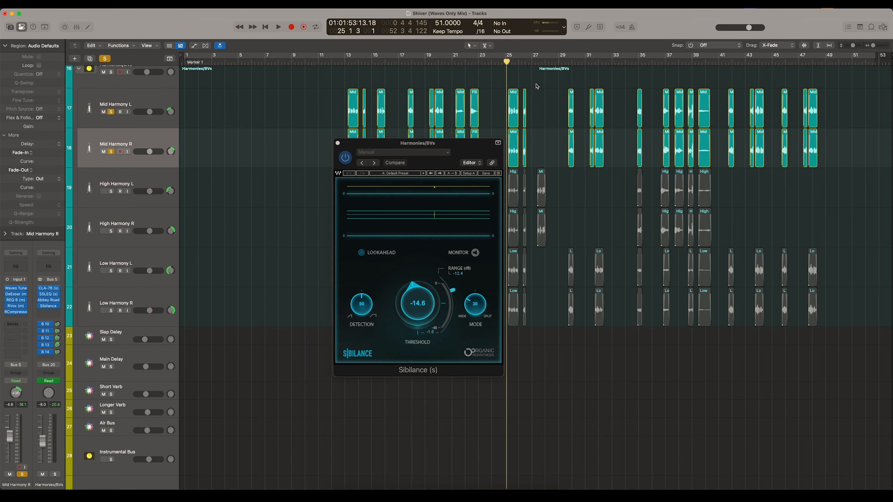
drag(432, 140, 382, 137)
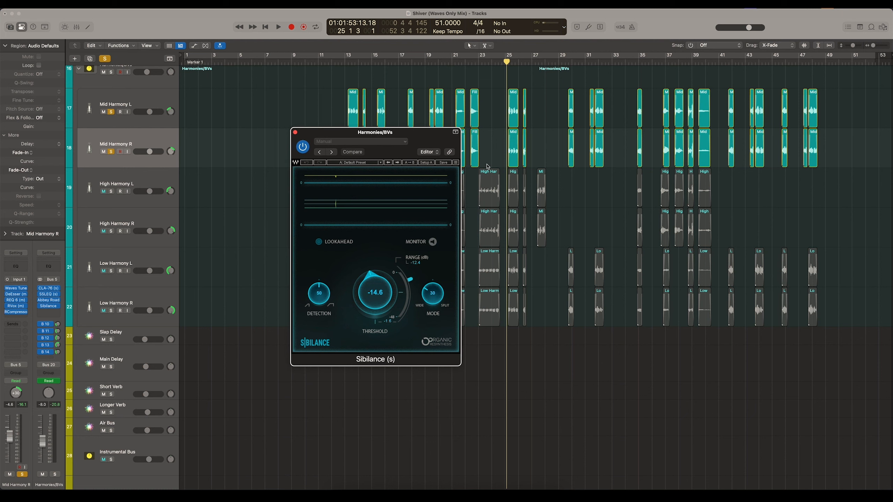
- Watch Sibilance react during playback from bar 25 and from bar 19, and close its window
drag(502, 62, 508, 62)
key(space)
drag(370, 138, 367, 135)
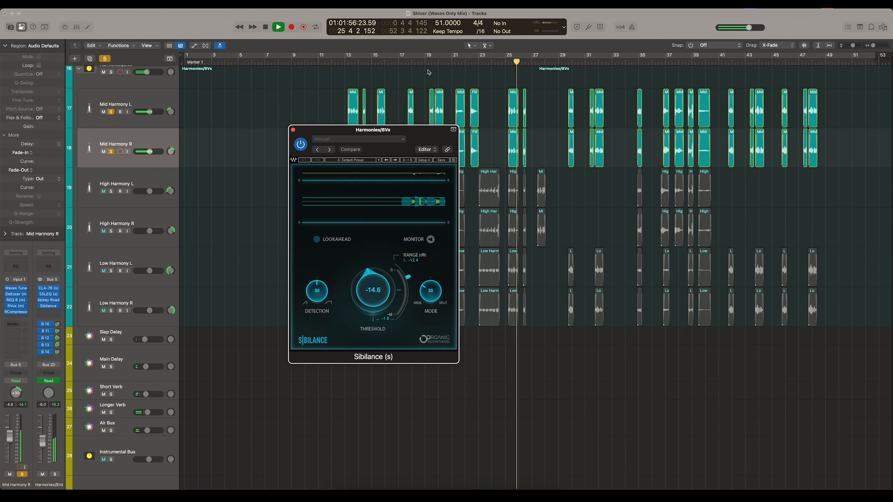
click(428, 62)
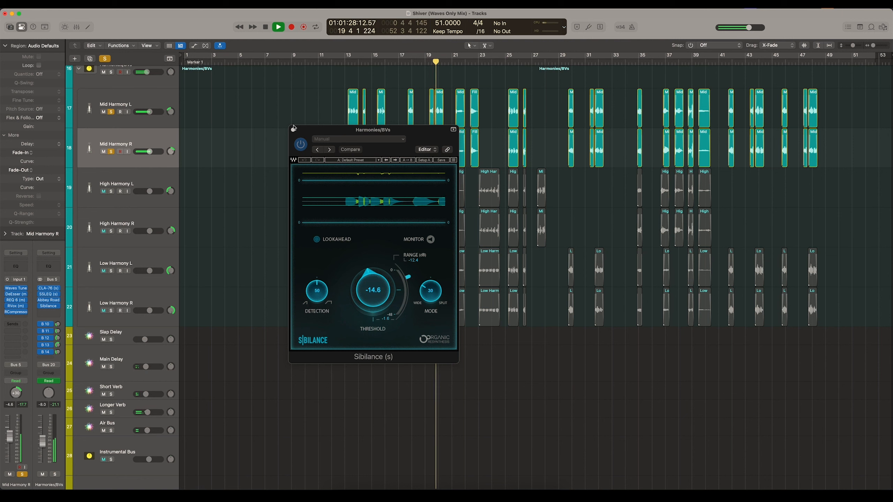
click(294, 131)
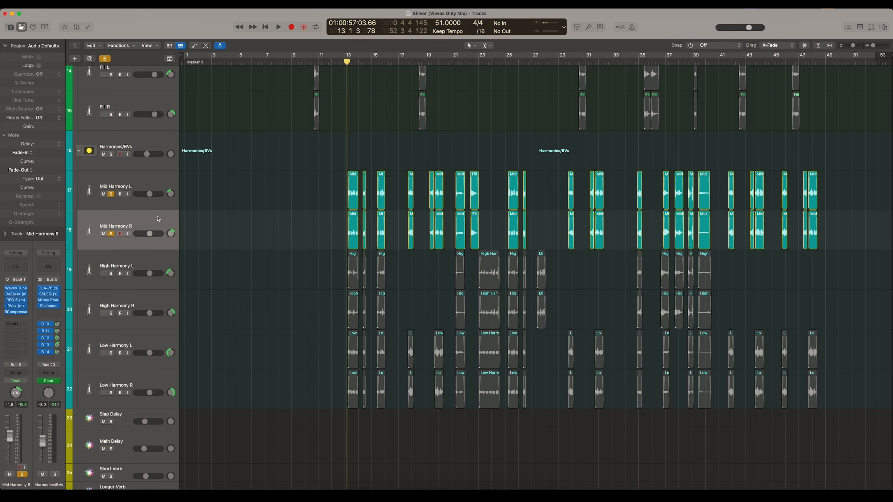
- Solo the whole Harmonies/BVs bus and place the playhead just before bar 13
click(110, 155)
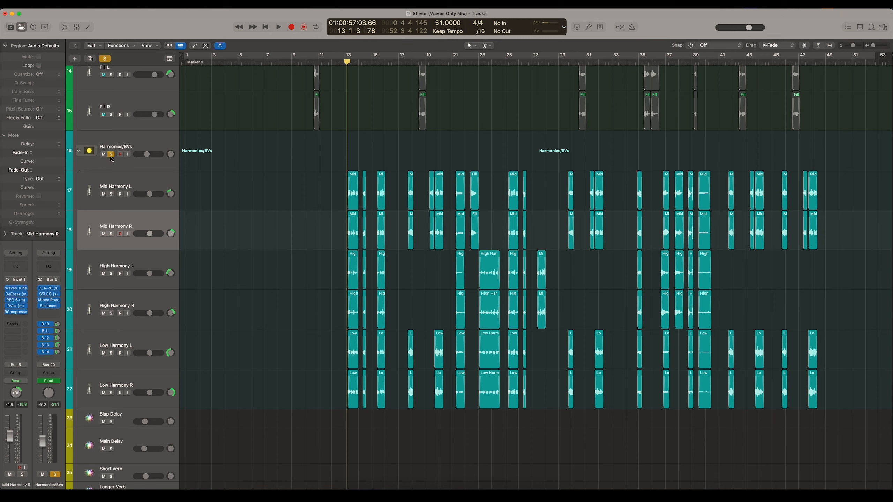
scroll(259, 233, down, 2)
scroll(330, 202, up, 4)
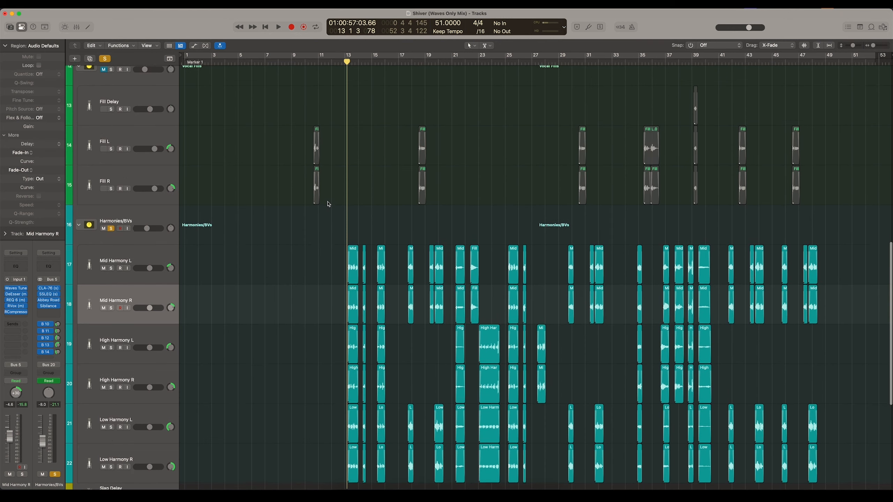
scroll(397, 94, down, 2)
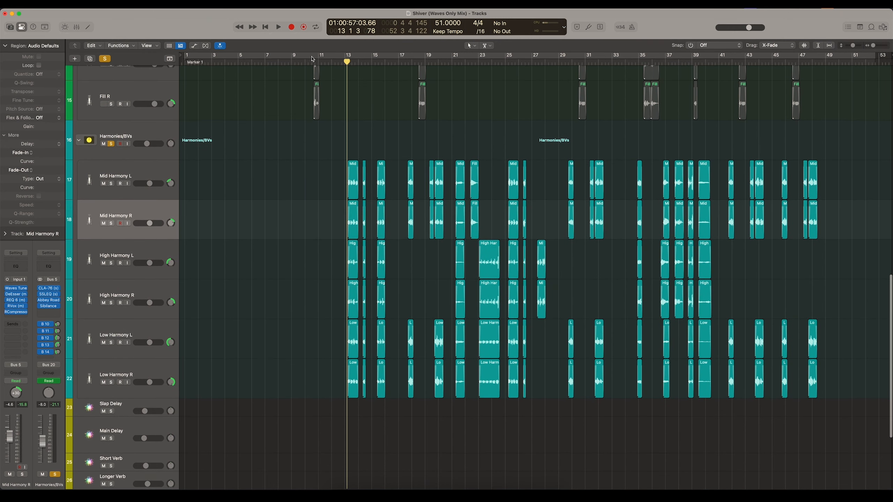
scroll(317, 71, up, 10)
click(340, 81)
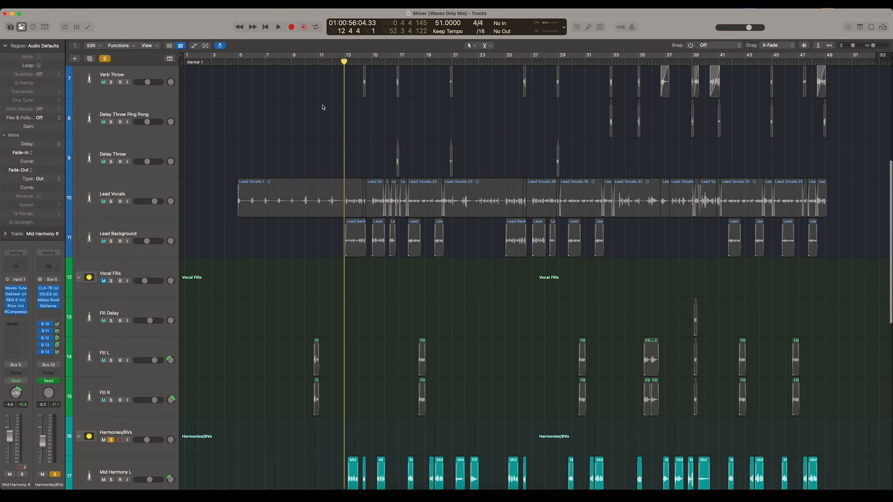
- Play the full harmony stack from just before bar 13 and select the Low Harmony L track
scroll(316, 117, down, 7)
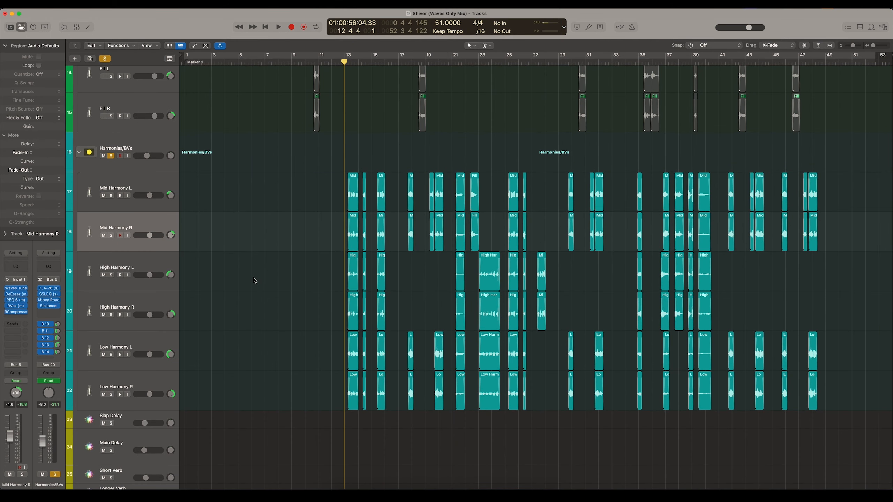
scroll(261, 254, up, 1)
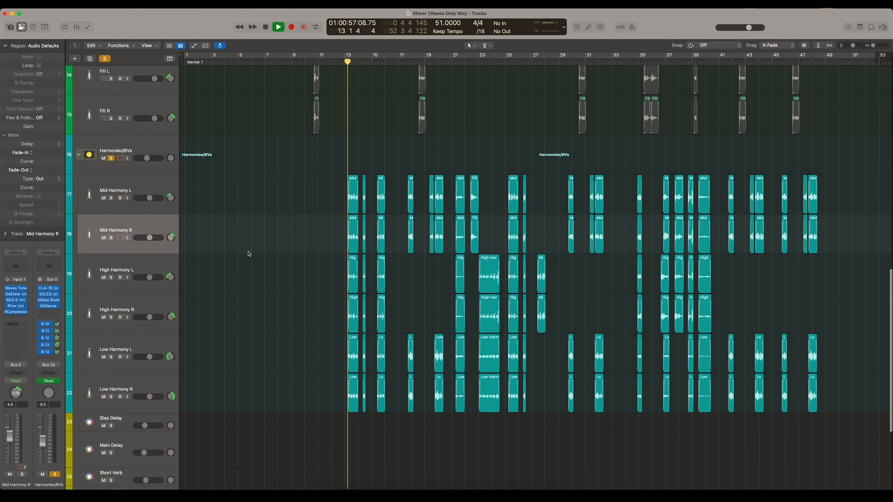
key(Down)
key(Down)
key(Down)
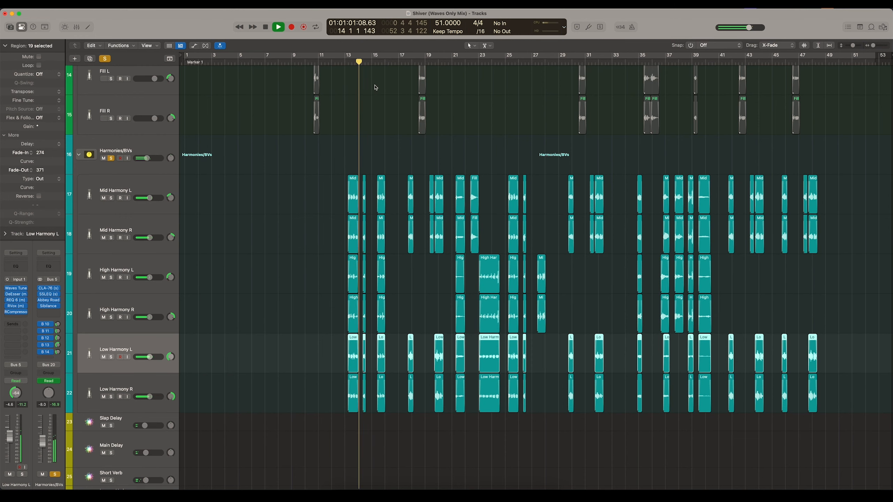
scroll(374, 90, up, 5)
scroll(374, 90, down, 4)
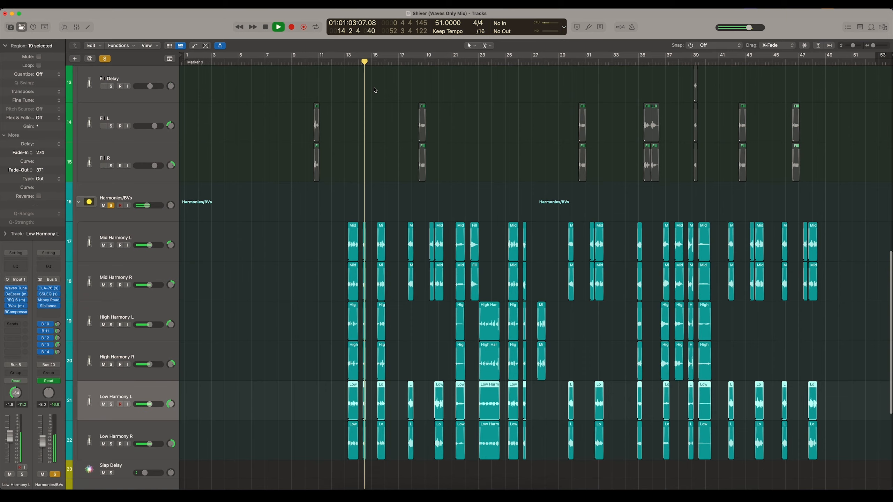
scroll(374, 90, up, 4)
scroll(374, 90, down, 5)
- Audition the full harmony stack from bar 19 and from bar 23, with the timeline zoomed in on those regions
click(430, 63)
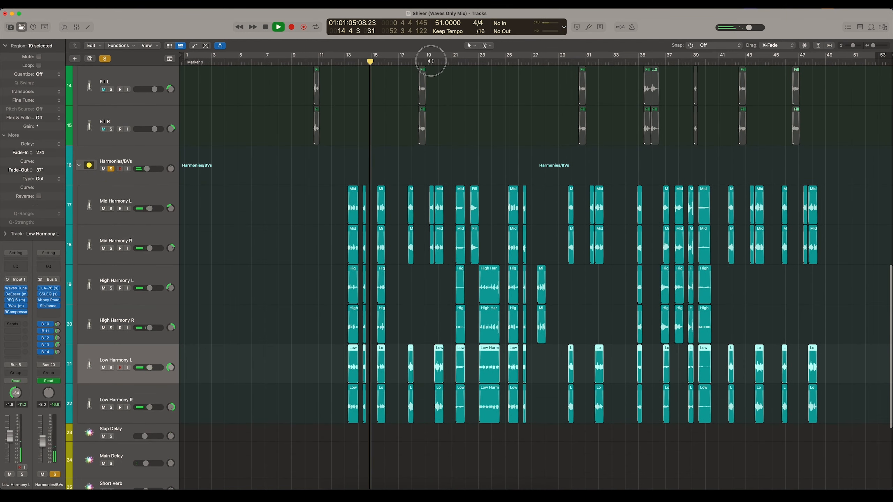
scroll(424, 137, down, 1)
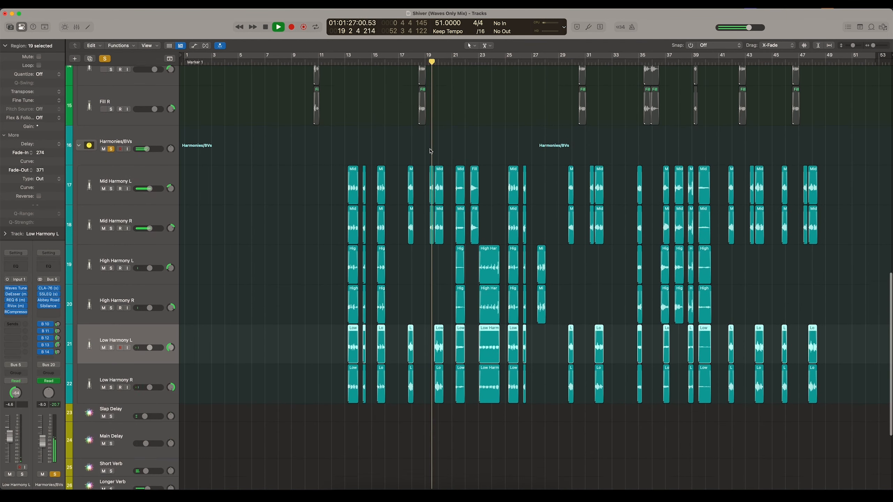
scroll(432, 136, up, 10)
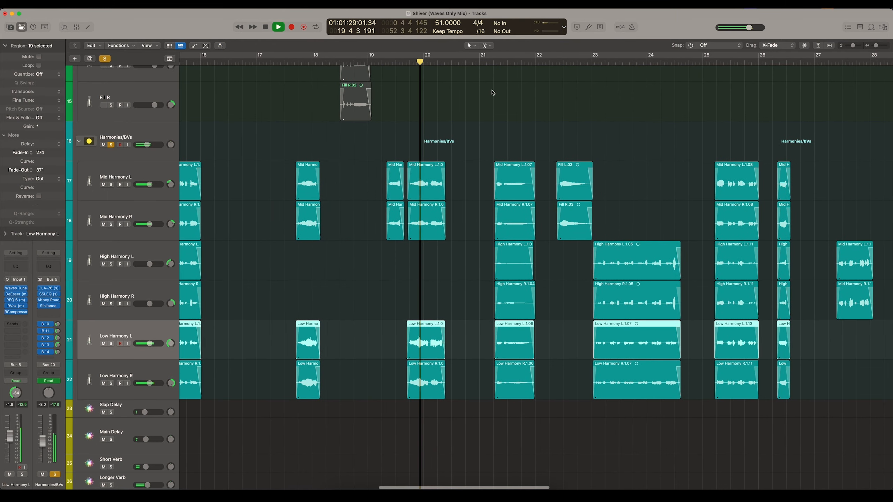
click(591, 64)
scroll(580, 98, right, 6)
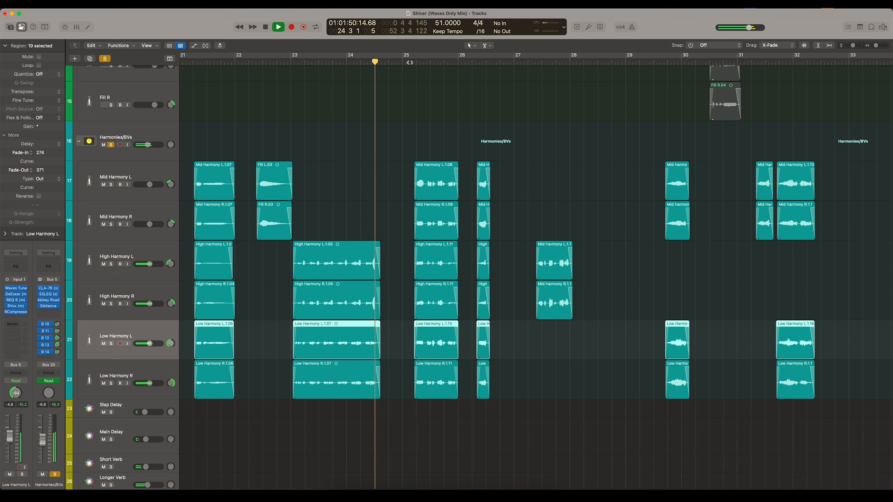
- Stop playback near bar 25 and clear the solo on the Harmonies/BVs bus
click(409, 63)
key(super+Left)
- Audition the harmonies in the full mix from bar 25 into bar 27, following the harmony regions in the timeline
key(super+Left)
key(space)
scroll(450, 120, up, 15)
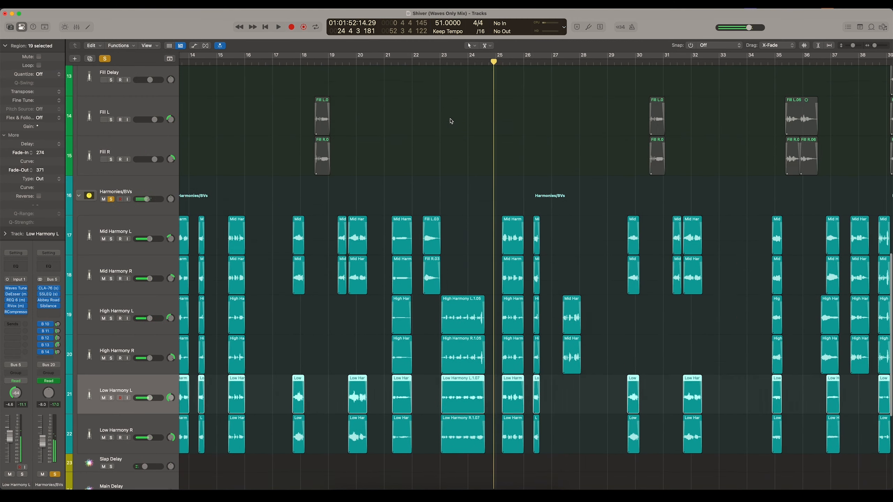
click(106, 59)
click(106, 59)
scroll(305, 193, down, 15)
key(space)
key(super+Left)
key(super+Left)
scroll(303, 199, up, 2)
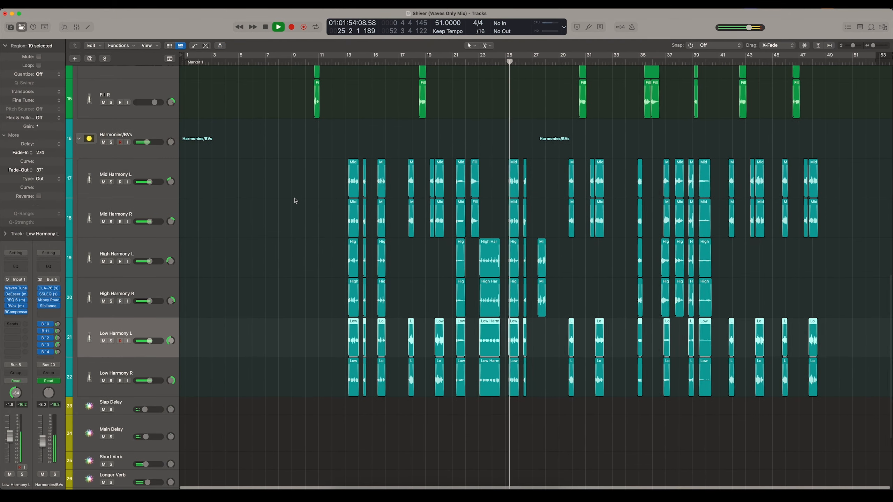
key(super+Right)
key(super+Right)
key(super+Right)
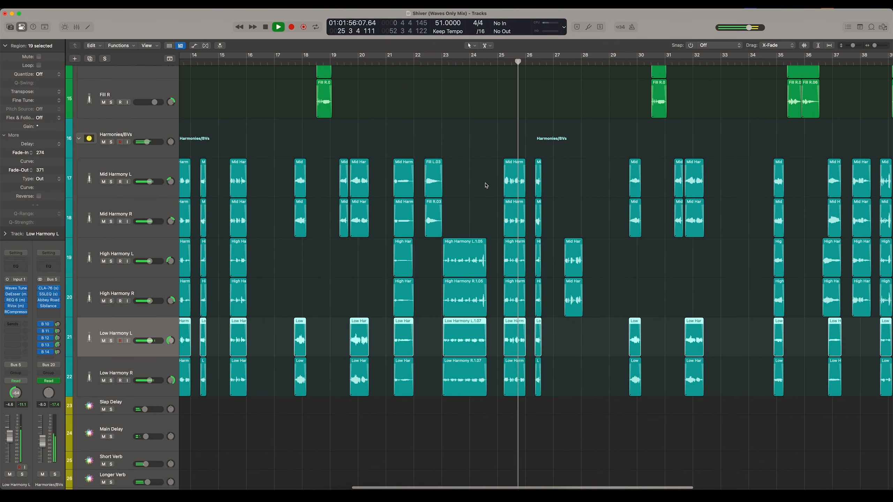
scroll(167, 316, down, 2)
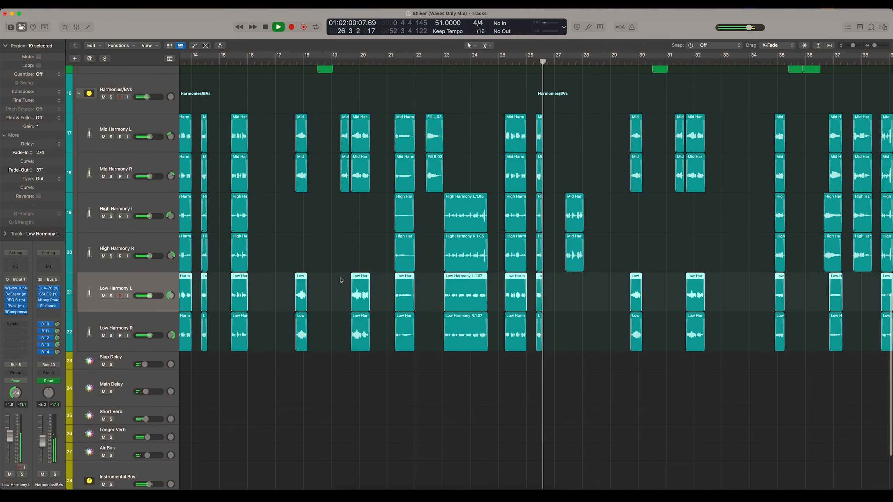
scroll(426, 221, up, 1)
scroll(516, 184, right, 5)
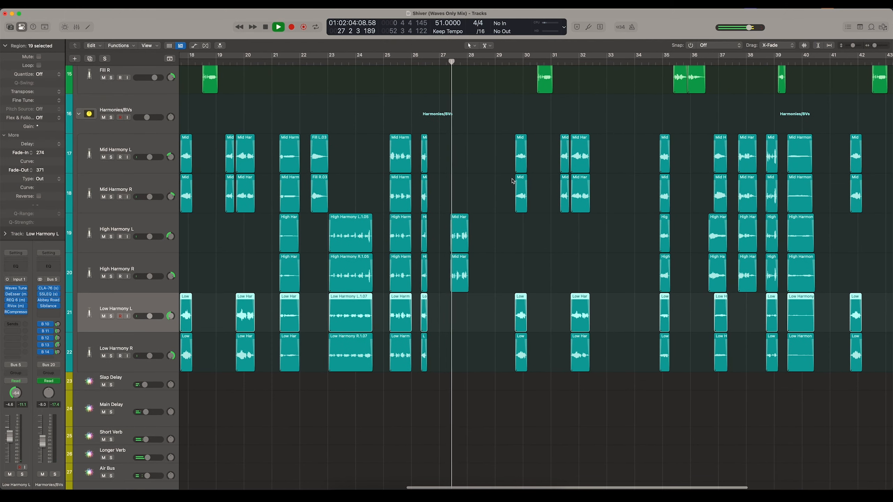
scroll(517, 181, up, 5)
scroll(512, 181, down, 5)
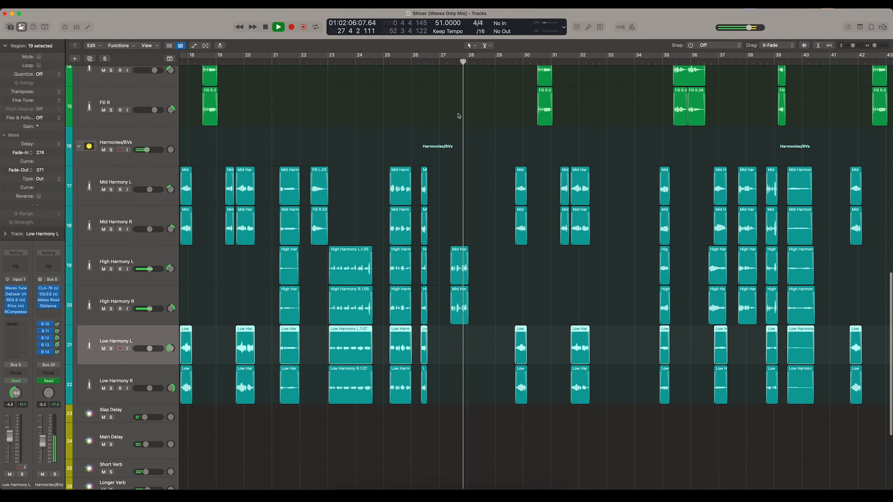
- Play the mix from bar 27 with the Harmonies/BVs bus muted
key(space)
click(445, 64)
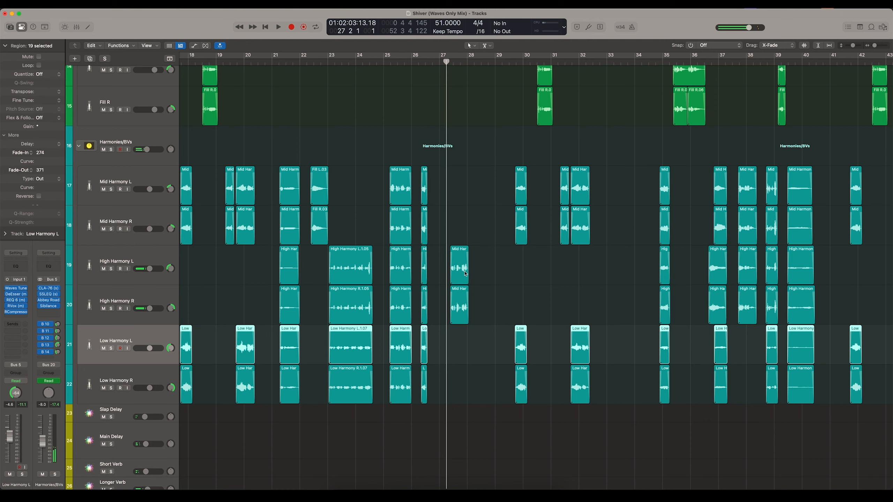
key(super+Right)
key(super+Right)
key(super+Right)
key(super+Right)
scroll(446, 145, up, 3)
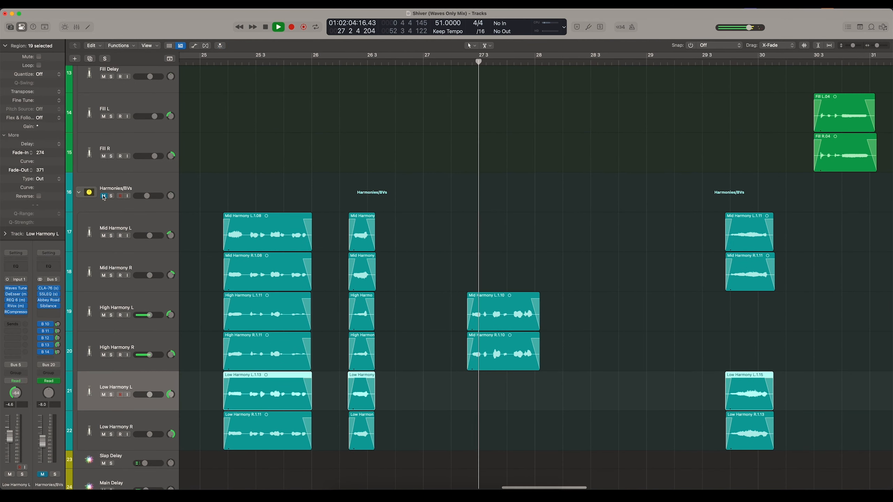
key(space)
- Unmute the Harmonies/BVs bus, replay the mix from bar 27 to bar 28 and select the High Harmony L track
click(104, 197)
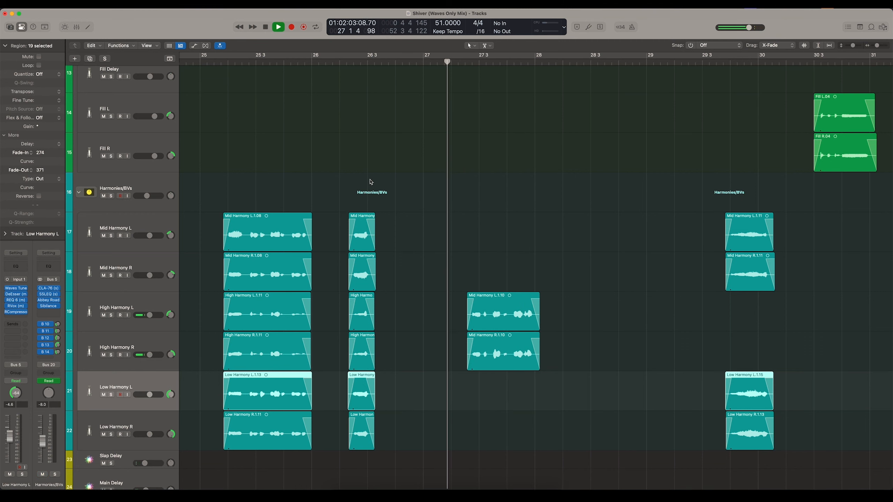
scroll(371, 182, down, 2)
key(Up)
key(Up)
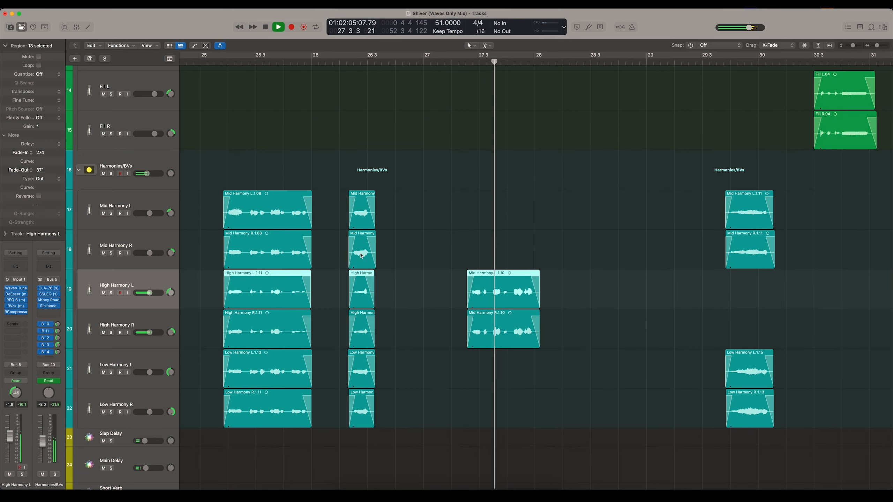
scroll(361, 255, down, 5)
key(space)
key(super+Left)
key(super+Left)
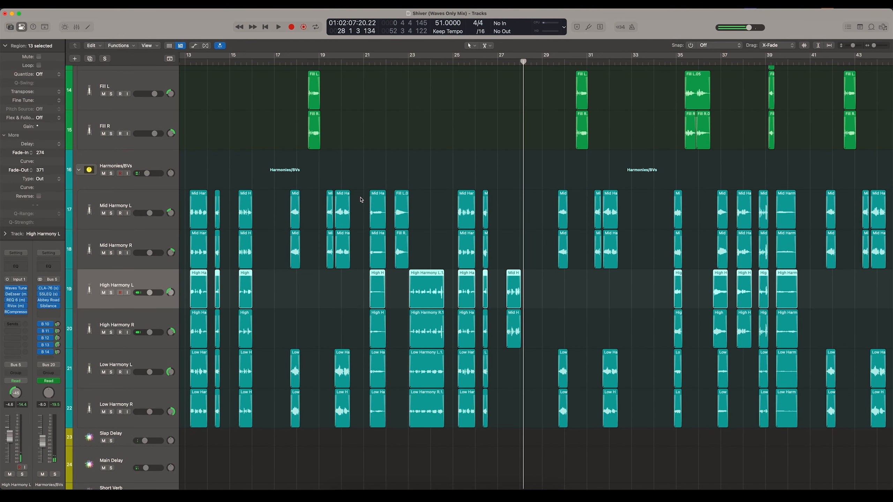
- Step through the harmony tracks from High Harmony R up to Mid Harmony R to review their panning
scroll(361, 200, left, 2)
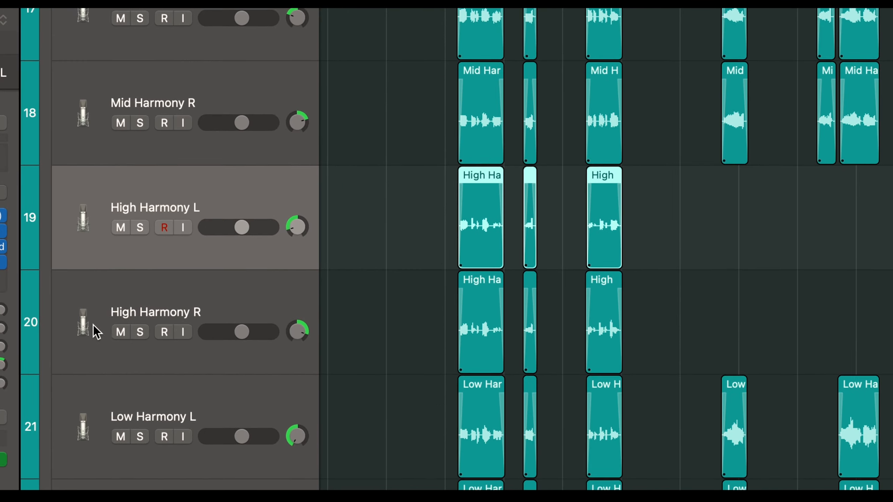
click(93, 331)
scroll(92, 334, down, 2)
click(93, 336)
click(92, 344)
key(Up)
key(Up)
key(Up)
key(Up)
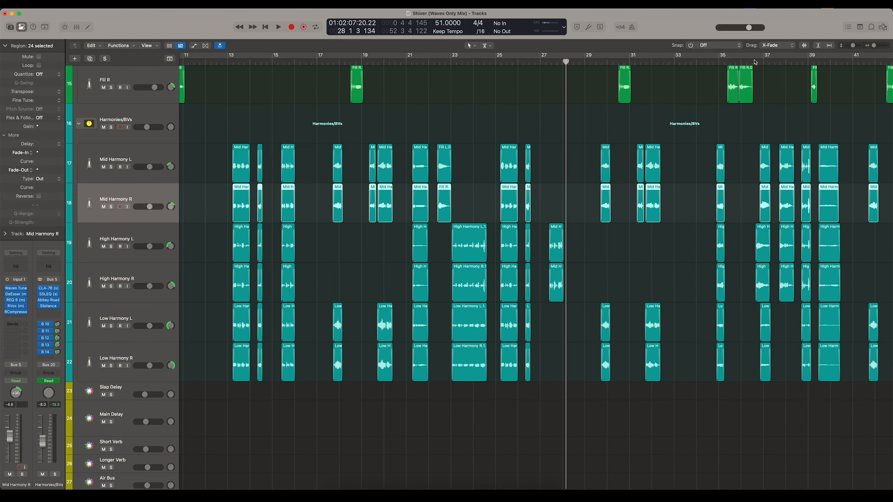
- Play the full mix from late bar 36, with the timeline zoomed in on the harmonies around bars 35 to 42
click(755, 63)
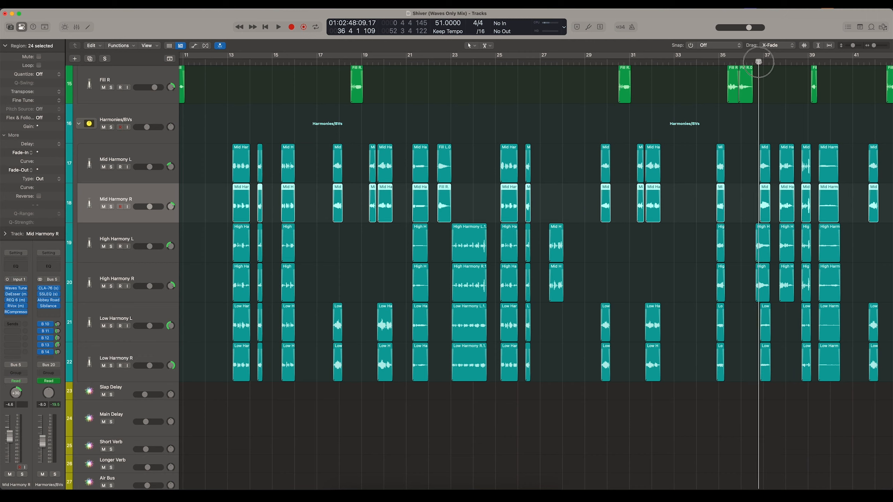
key(space)
scroll(727, 125, right, 5)
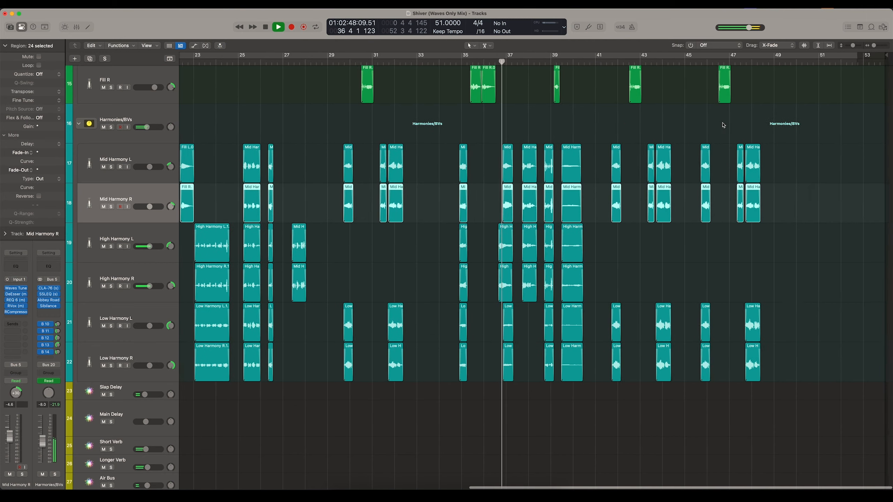
scroll(608, 130, up, 5)
scroll(562, 127, right, 1)
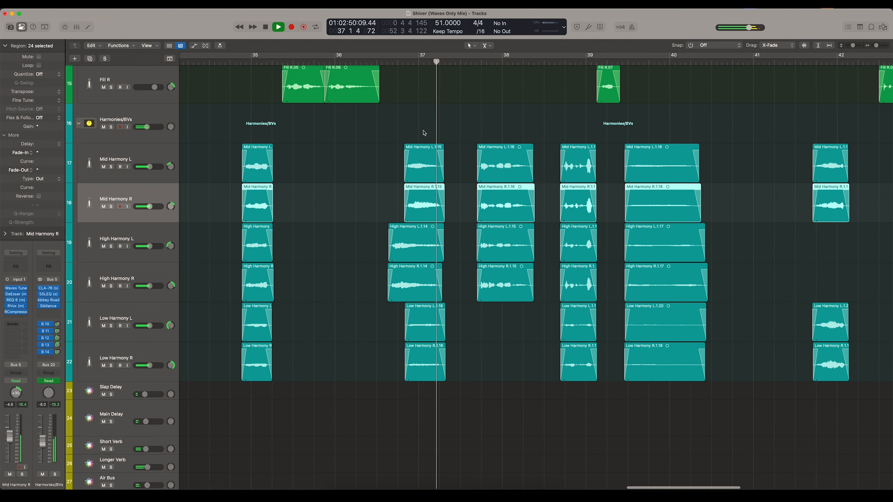
- Open the CLA-76 on the Harmonies/BVs bus, watch its gain reduction during playback, and close its window
click(49, 288)
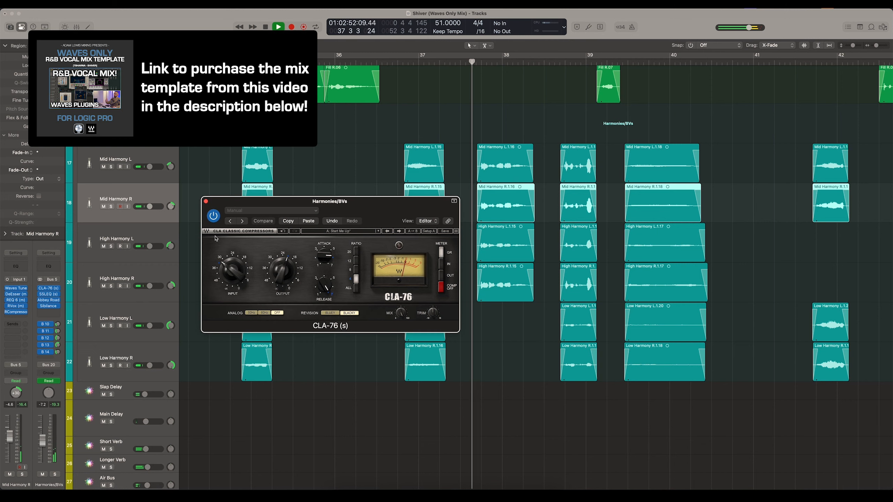
drag(250, 203, 205, 175)
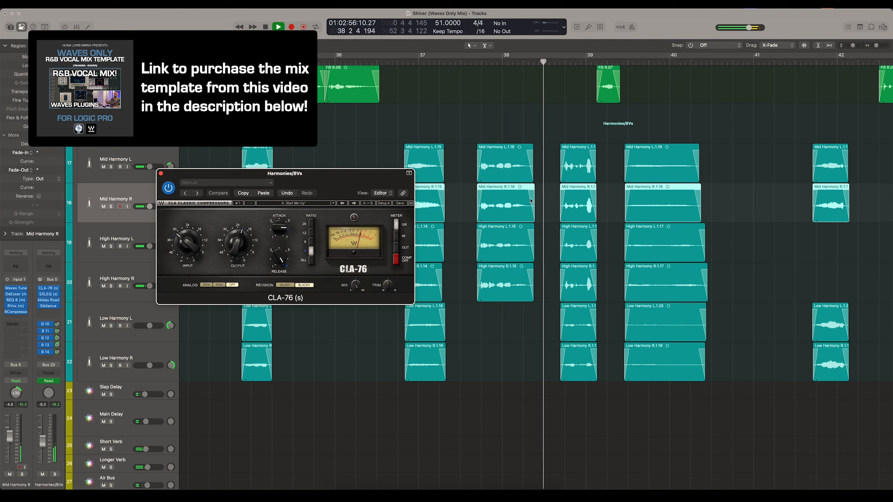
click(161, 173)
- Return the playhead to bar 36 beat 3, show the whole harmony arrangement and deselect all regions
click(389, 62)
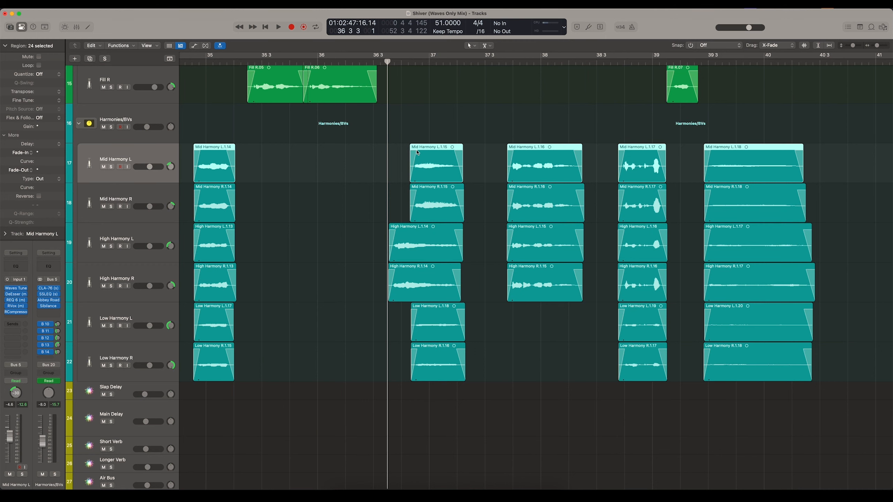
key(super+Left)
key(super+Left)
key(super+Left)
key(super+Left)
key(super+Left)
key(super+Left)
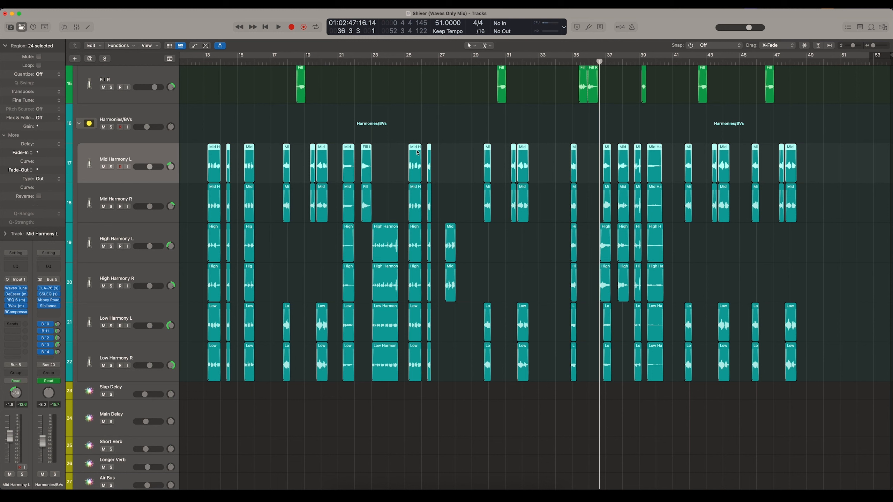
click(513, 238)
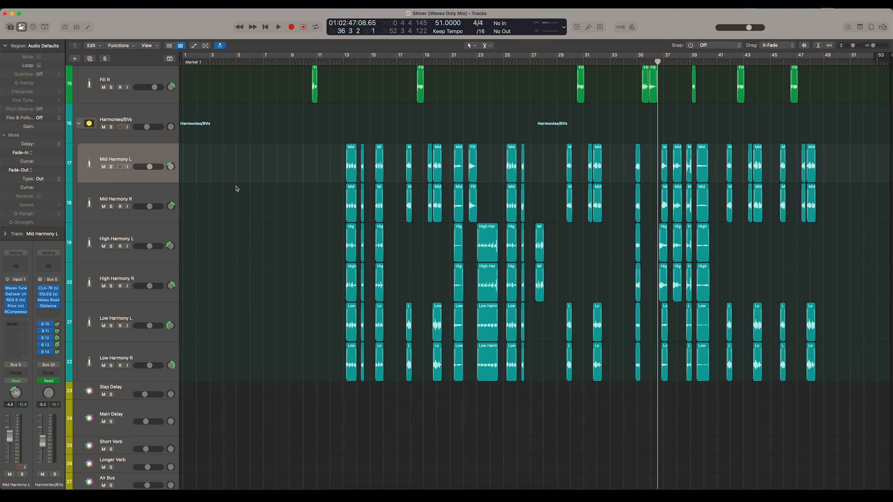
- Select the Mid Harmony R track and show the volume automation lanes for bars 20 to 45
click(171, 195)
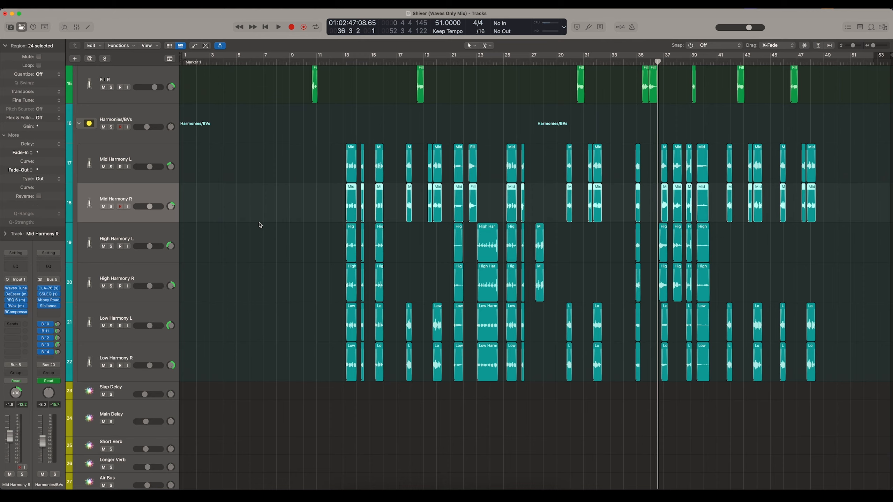
key(a)
key(super+Right)
key(super+Right)
key(super+Right)
scroll(504, 129, right, 10)
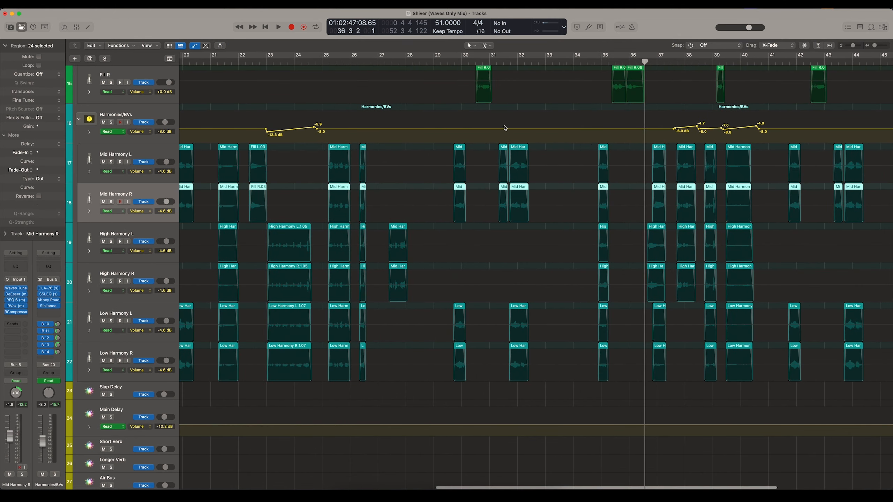
- Examine the Harmonies/BVs volume automation across bars 23 to 41, moving the playhead into bar 24
scroll(504, 128, right, 5)
key(super+Left)
scroll(424, 112, left, 9)
drag(481, 61, 514, 70)
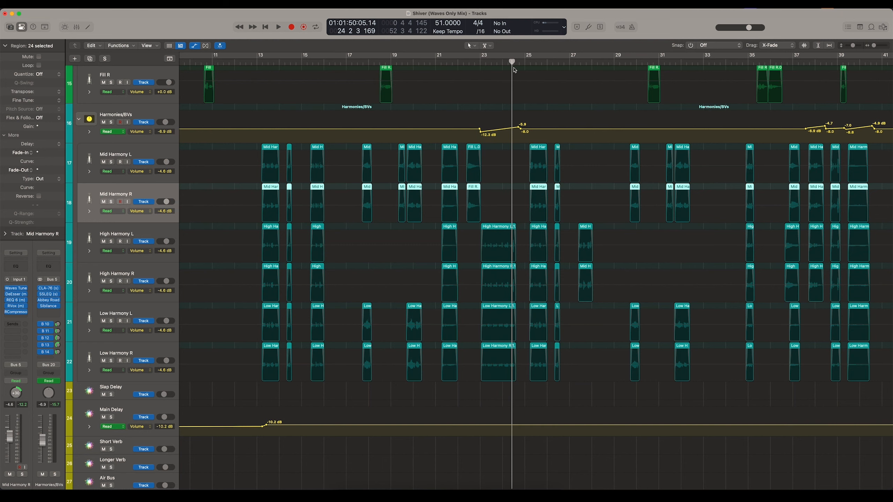
scroll(514, 69, right, 5)
scroll(543, 114, right, 8)
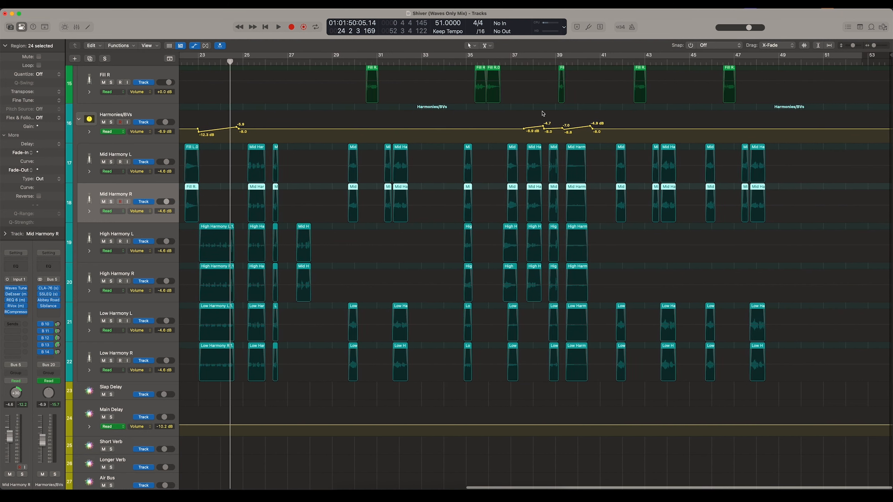
- Return the playhead to bar 36 beat 3, hide the automation lanes and select the Mid Harmony L track
click(504, 62)
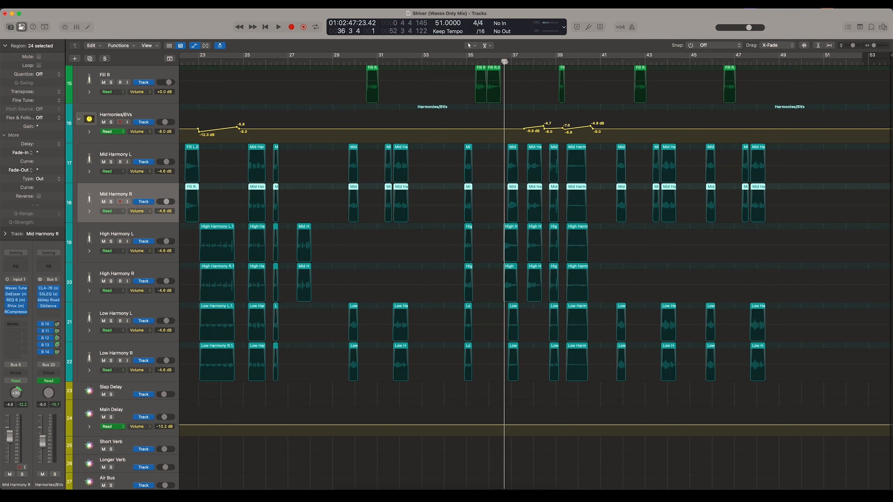
scroll(398, 92, left, 10)
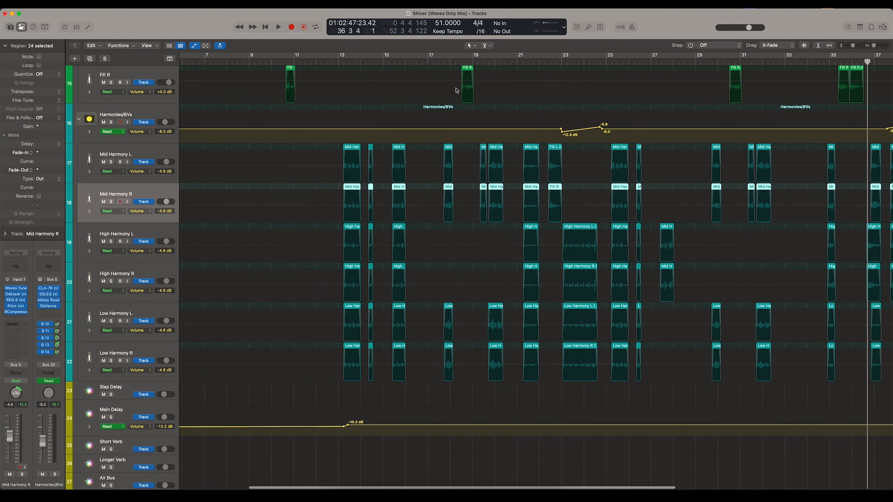
scroll(397, 92, down, 3)
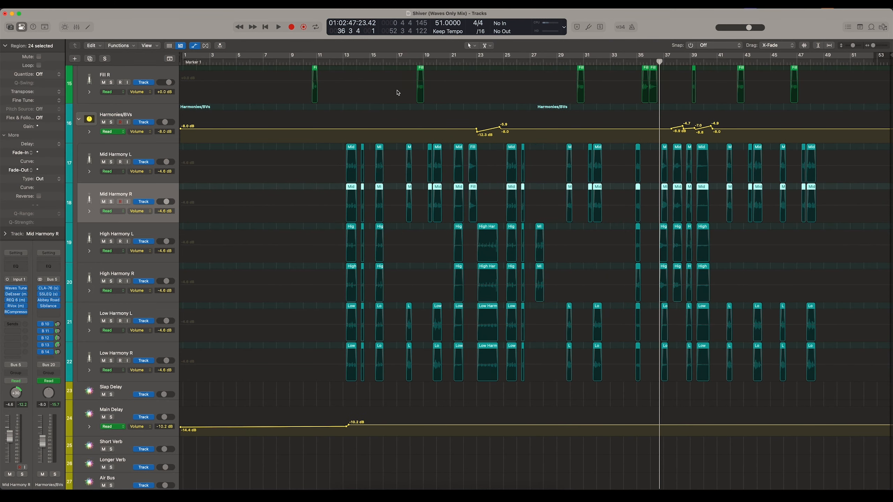
key(a)
click(149, 171)
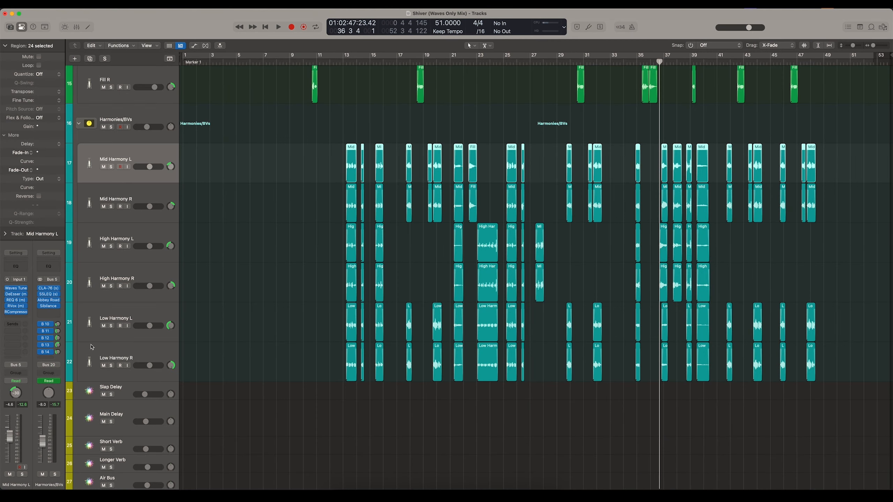
- Step through the effect return tracks from Slap Delay down to Air Bus to review their plugin chains
scroll(91, 347, down, 5)
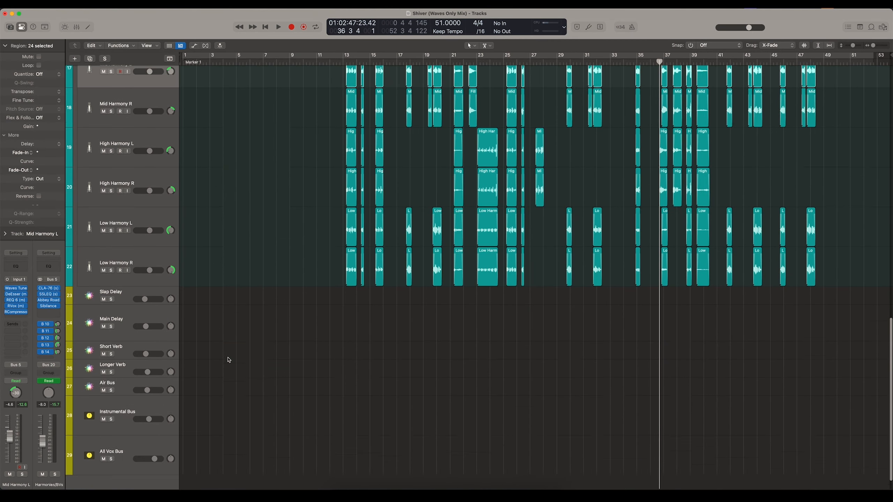
click(136, 275)
key(Down)
key(Down)
key(Down)
key(Down)
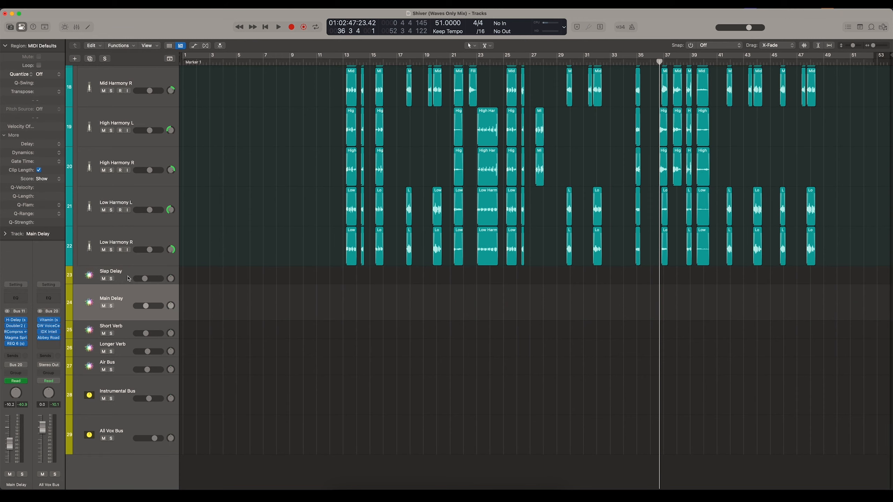
- Select the Mid Harmony R track and examine the Harmonies/BVs bus sends, particularly the Bus 13 send level
scroll(182, 234, up, 3)
scroll(182, 234, up, 2)
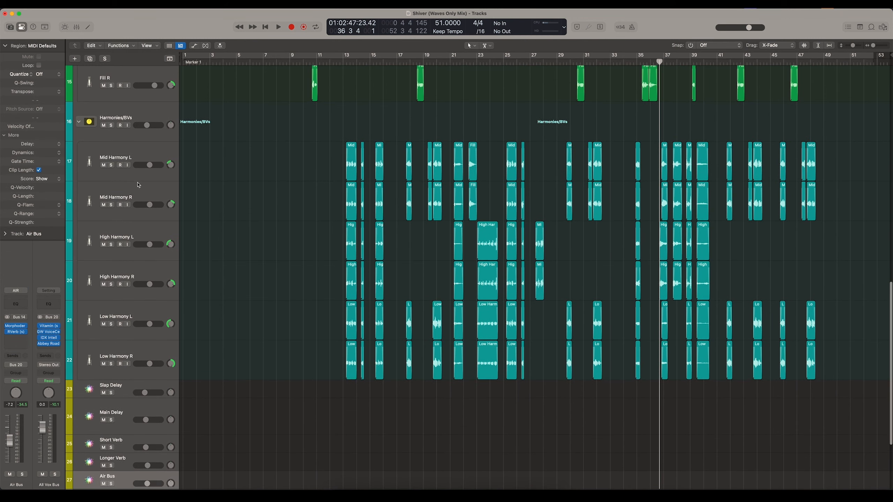
click(139, 186)
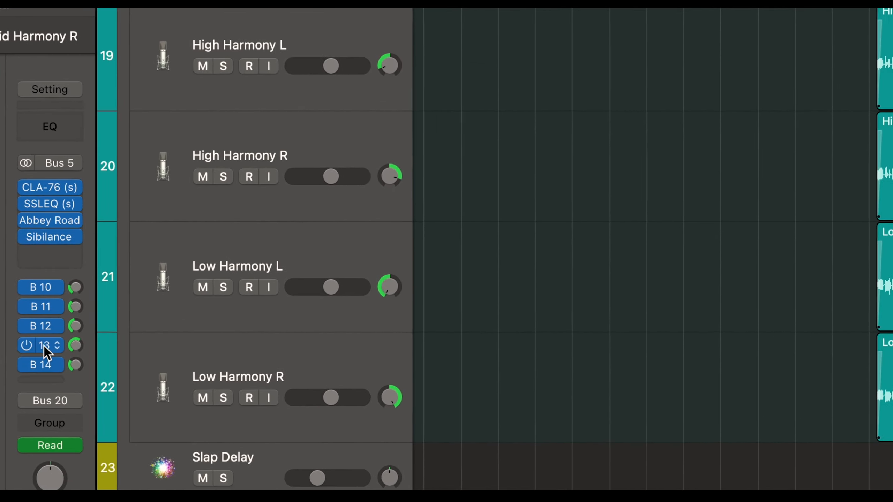
click(51, 344)
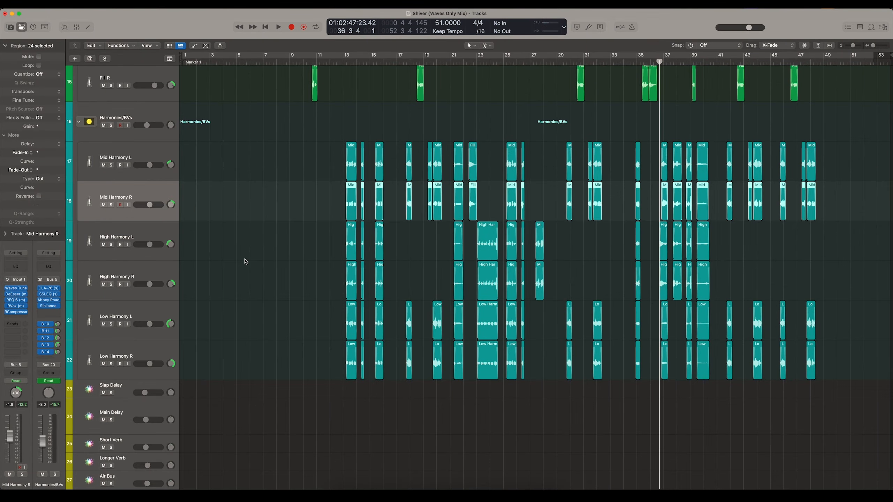
scroll(245, 262, up, 8)
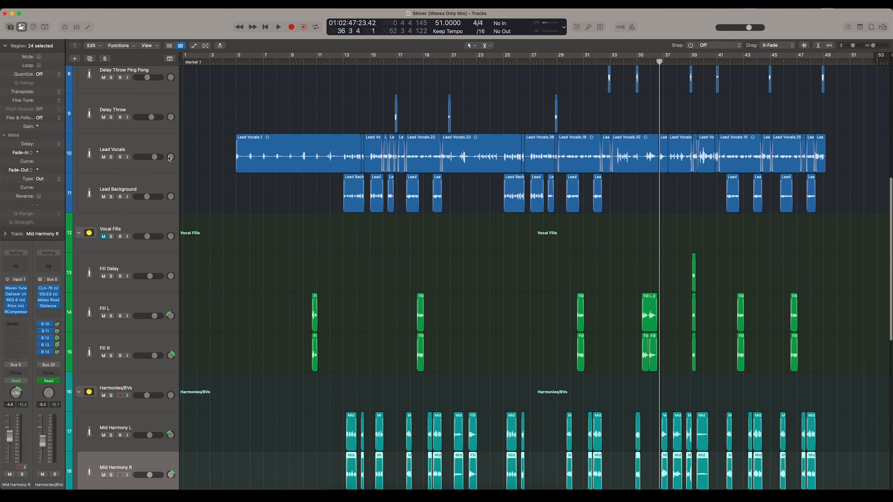
- Select the Lead Vocals track to examine its bus sends, then return to Mid Harmony L and check the Harmonies/BVs Bus 13 send level
click(155, 147)
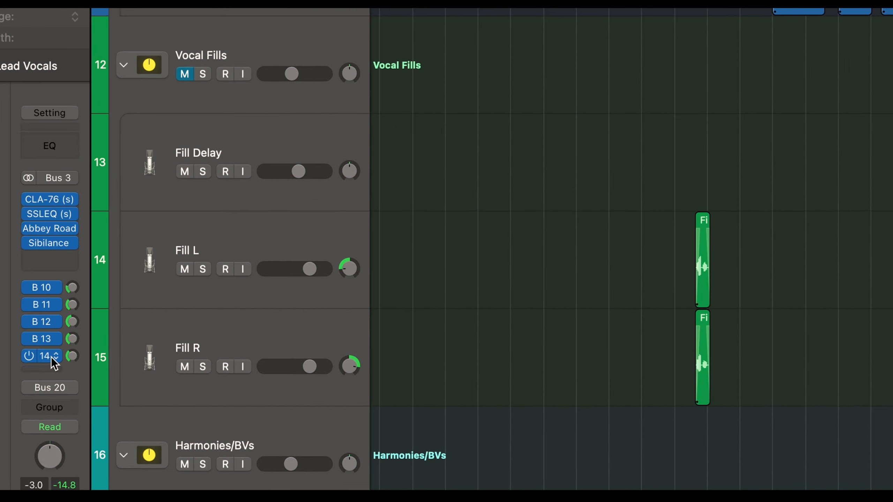
drag(77, 352, 58, 352)
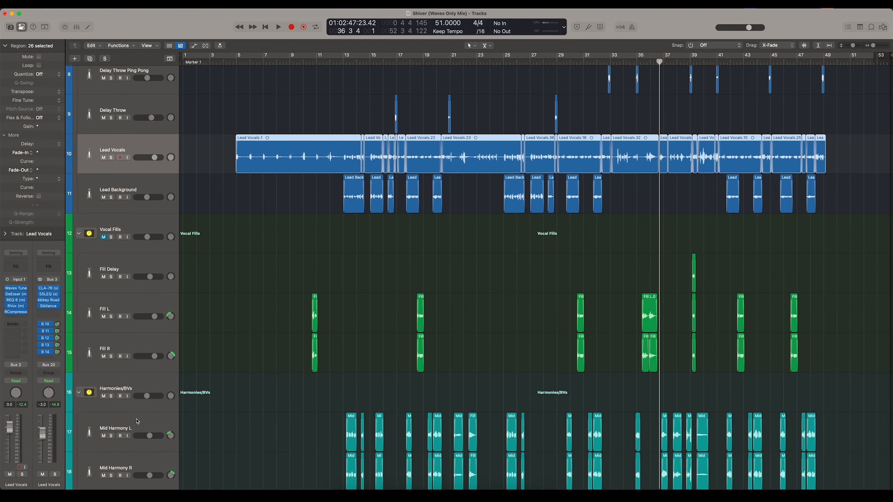
click(136, 421)
scroll(212, 401, down, 5)
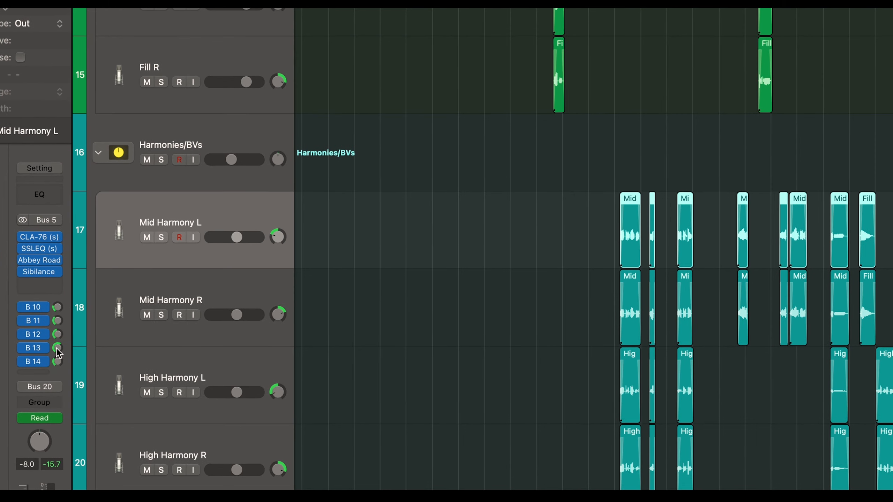
drag(57, 353, 58, 343)
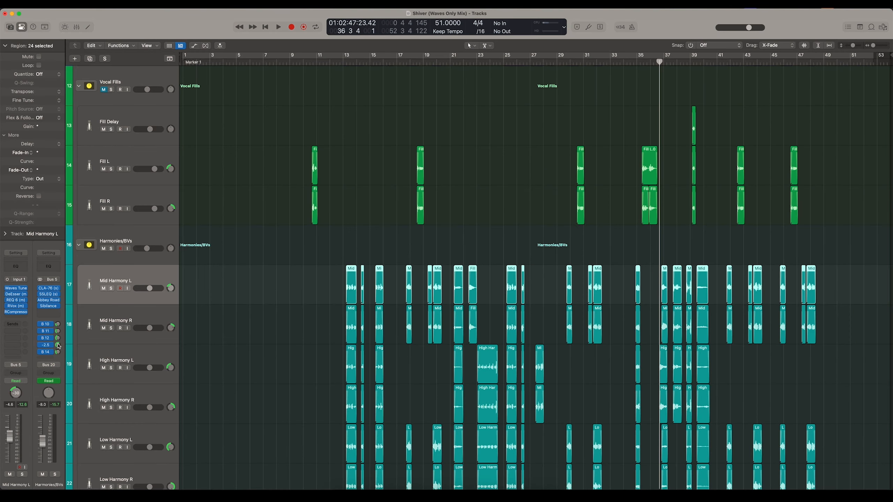
- Solo the Harmonies/BVs stack and play the harmonies on their own from bar 36 beat 3
click(467, 283)
scroll(551, 74, down, 5)
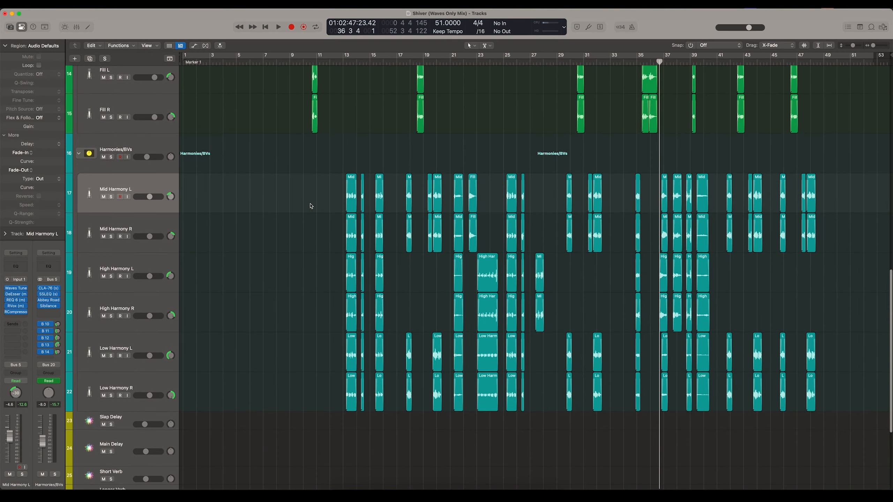
click(346, 62)
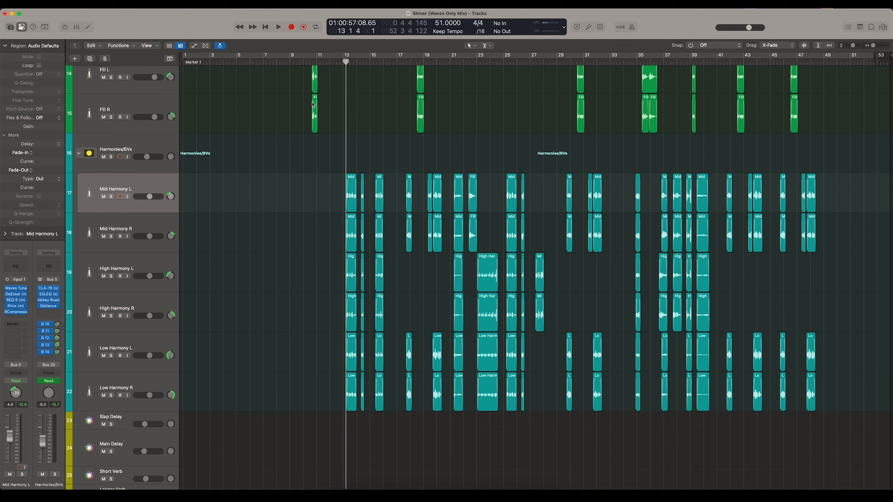
click(111, 157)
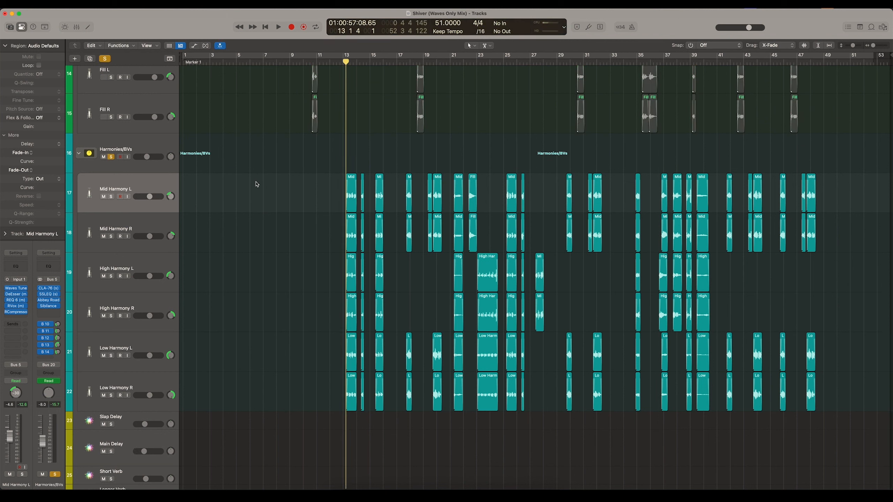
drag(480, 62, 566, 85)
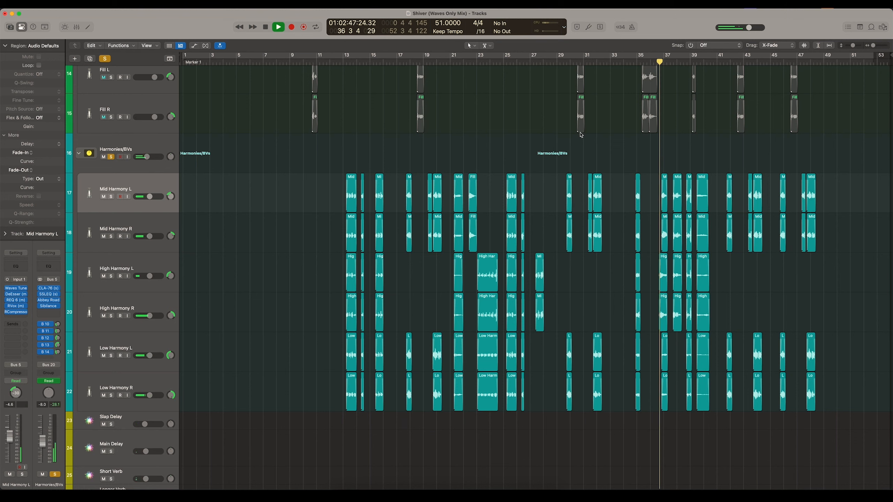
key(super+Right)
key(super+Right)
key(super+Right)
key(super+Right)
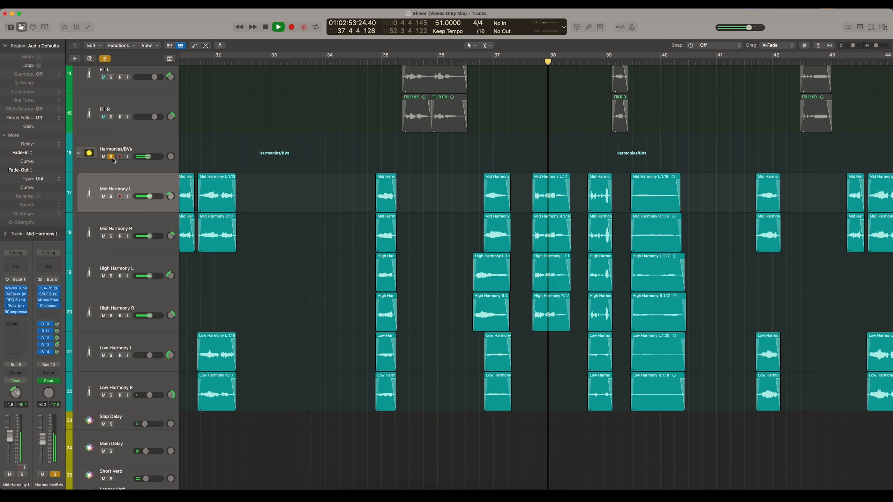
- Mute the effect returns from Slap Delay to Air Bus and play the soloed harmonies dry around bars 37 and 38
scroll(162, 276, down, 5)
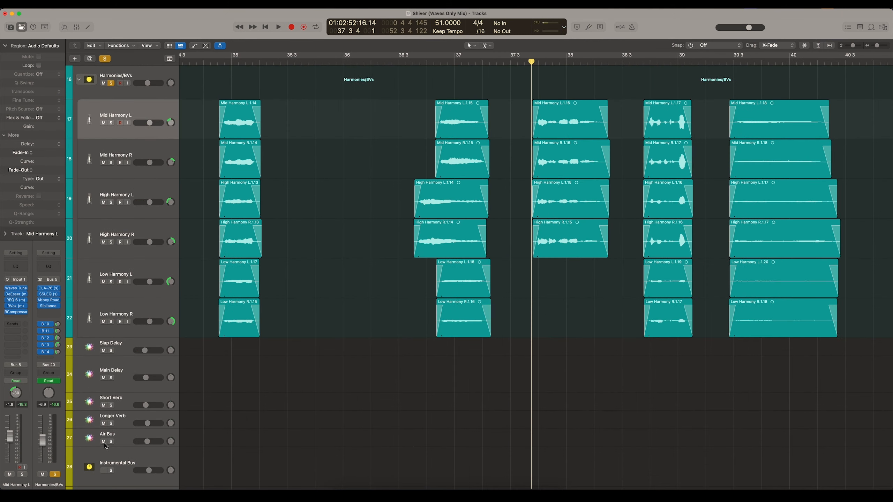
drag(105, 444, 105, 352)
key(space)
scroll(551, 110, down, 5)
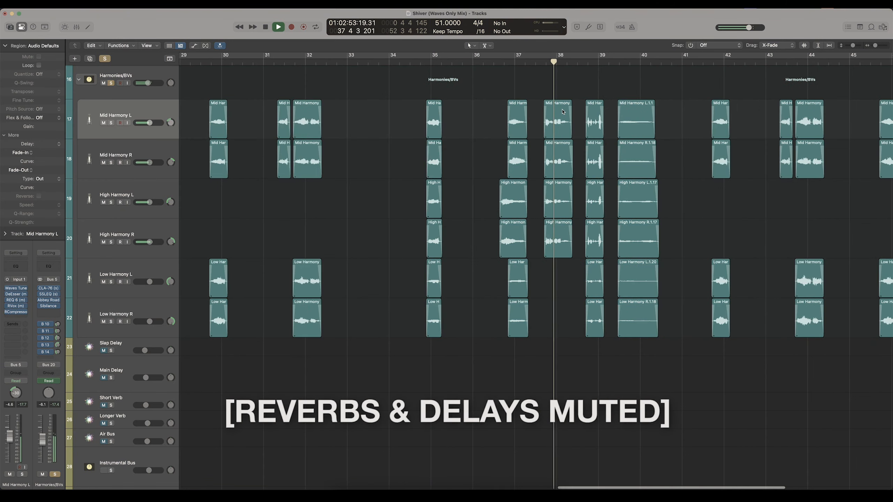
scroll(541, 109, right, 1)
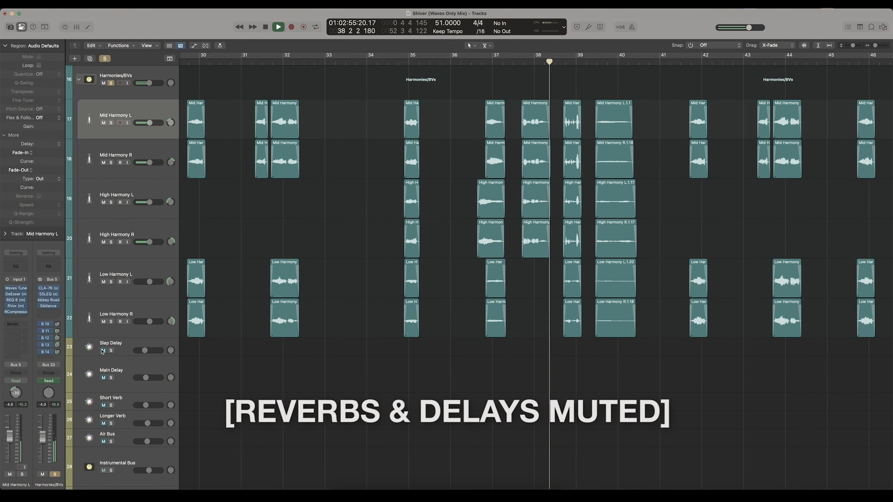
- Unmute the effect returns from Slap Delay to Air Bus and play the soloed harmonies with reverbs and delays around bar 38
click(103, 440)
key(space)
key(space)
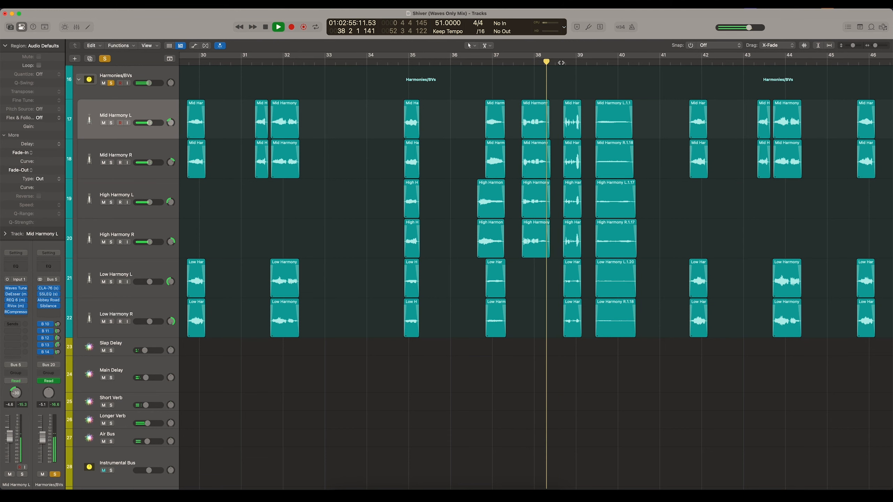
key(super+Left)
key(super+Left)
key(super+Left)
key(super+Left)
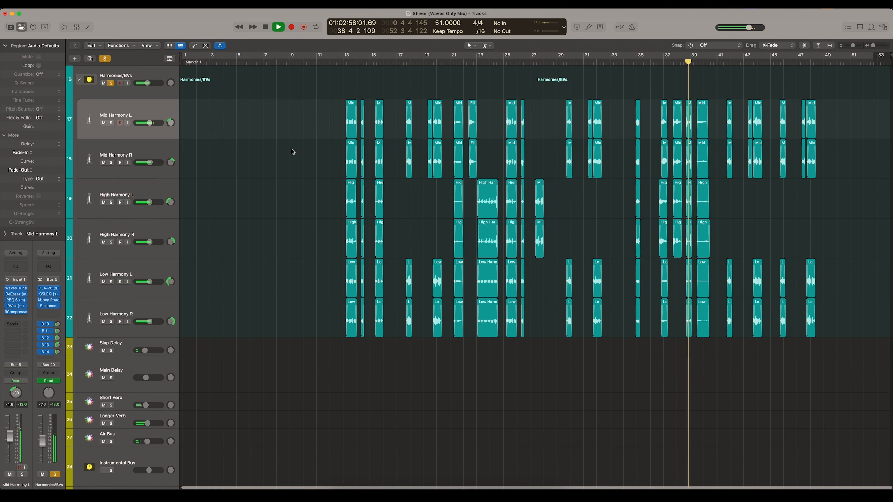
- Unsolo the Harmonies/BVs stack and audition the harmonies in the full mix from about bar 39 onward
click(111, 83)
key(super+Right)
key(super+Right)
key(super+Right)
key(super+Right)
scroll(685, 149, up, 4)
scroll(685, 149, right, 5)
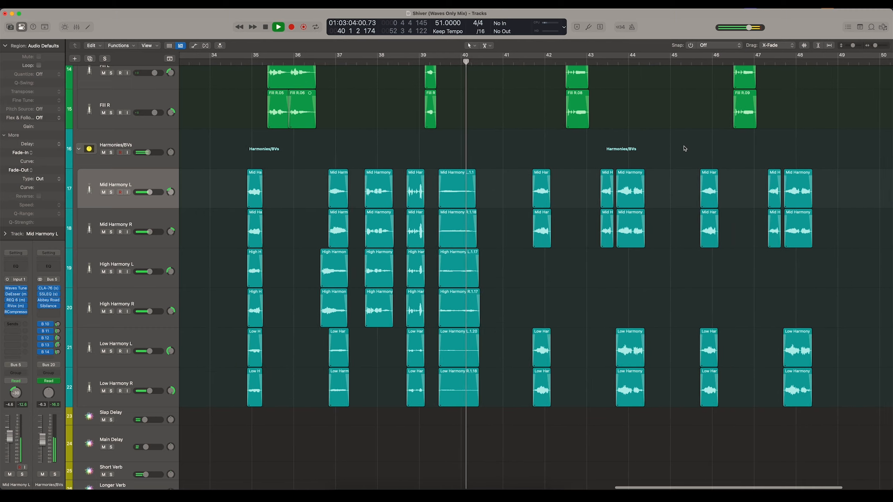
key(a)
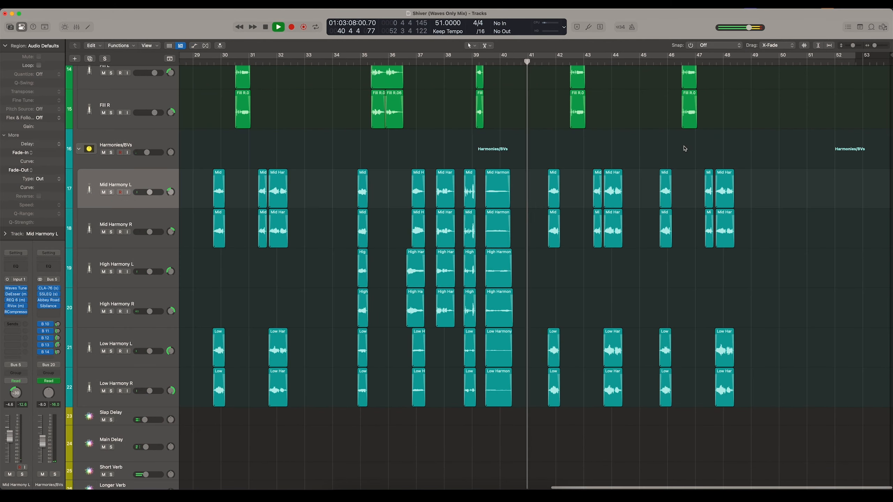
- Step through the harmony tracks up to Mid Harmony L and back down to Low Harmony L, comparing their panning
click(138, 340)
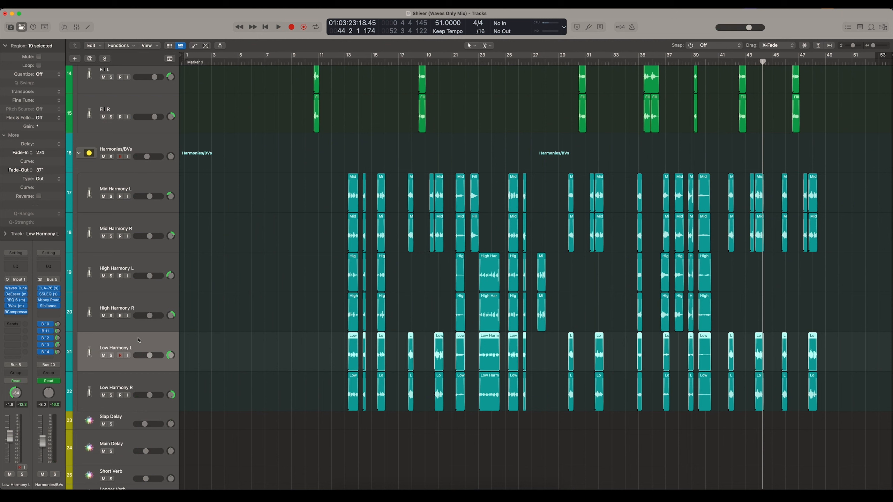
click(125, 379)
key(Up)
key(Up)
key(Up)
key(Up)
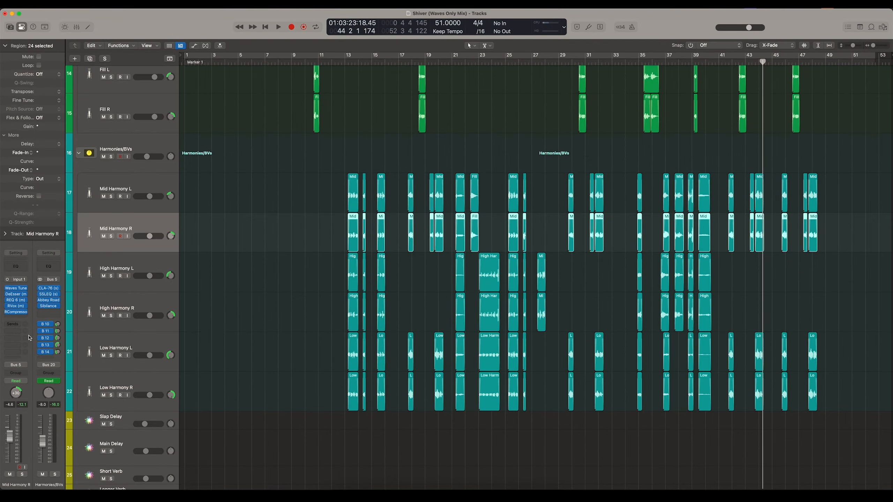
key(Up)
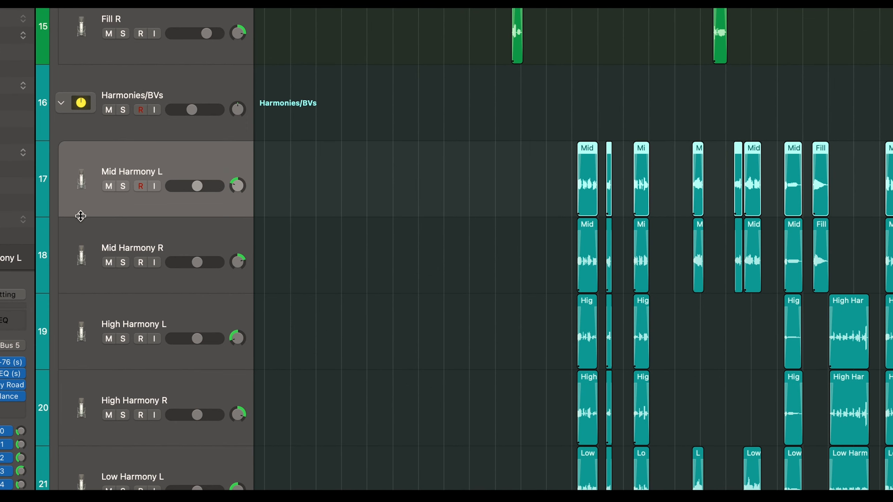
key(Down)
key(Down)
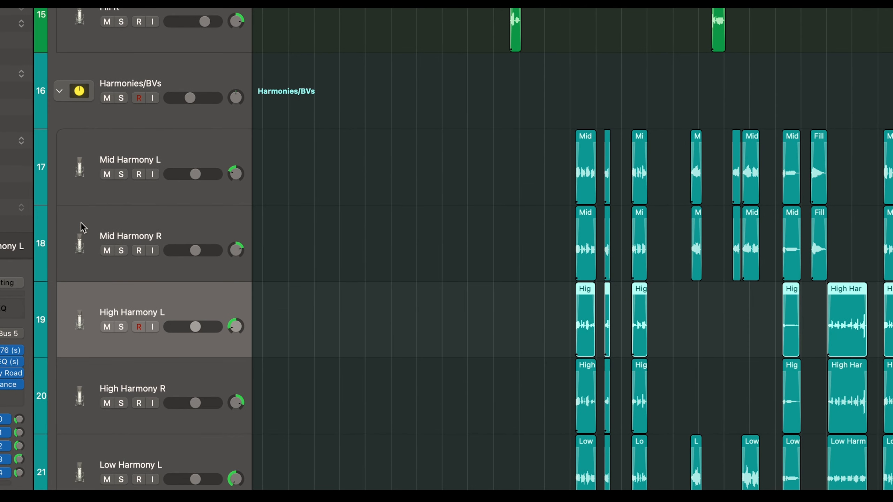
key(Down)
key(Down)
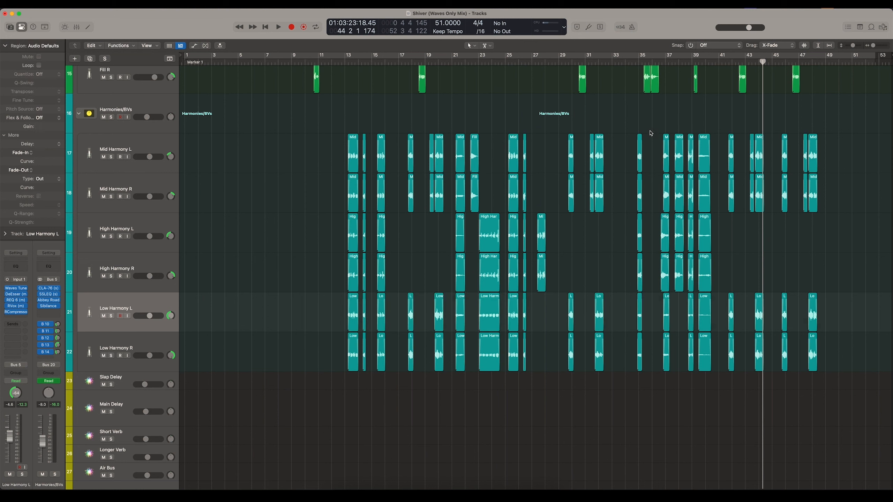
- Select the Mid Harmony R track and audition the last harmony phrases in the full mix from bar 47
click(800, 62)
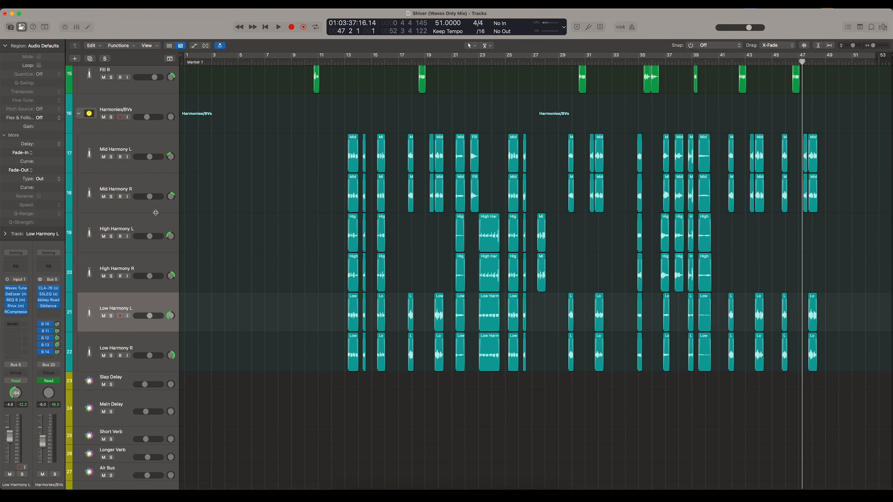
click(136, 192)
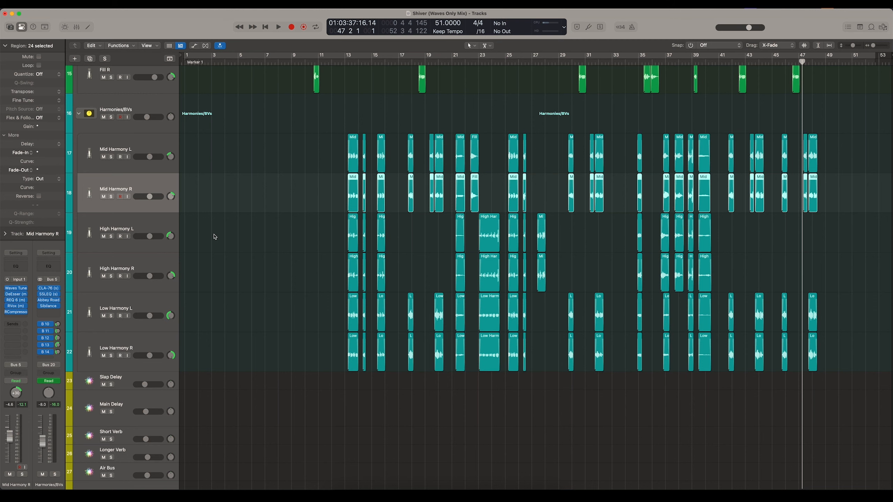
click(239, 250)
key(space)
scroll(254, 252, up, 2)
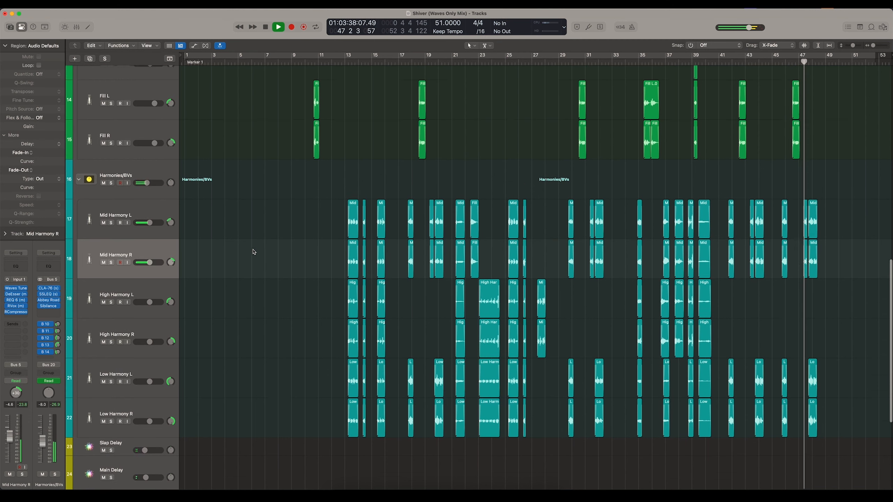
scroll(254, 252, up, 2)
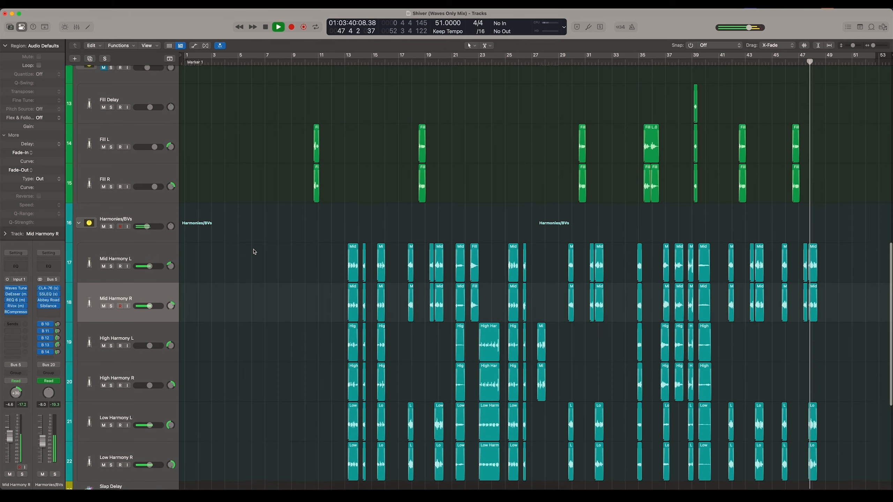
scroll(254, 251, down, 2)
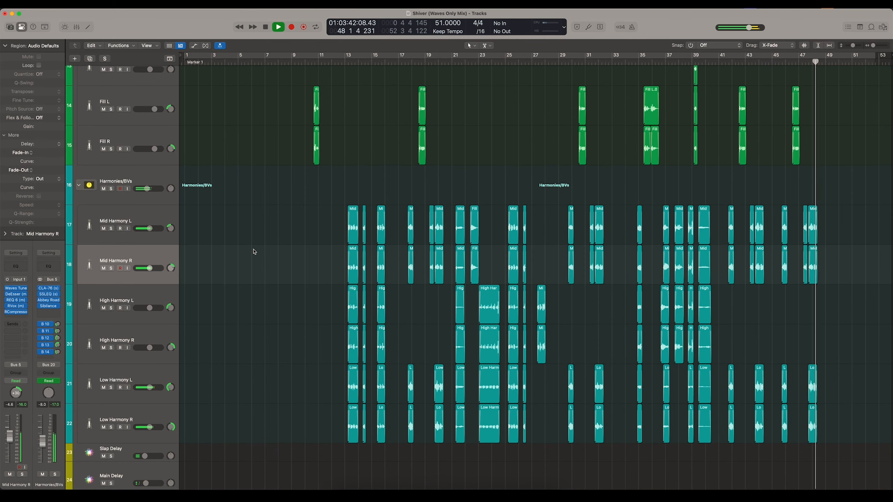
scroll(254, 252, up, 3)
key(space)
- Check the Vocal Fills volume automation, hide the automation lanes and unmute the Vocal Fills stack
key(a)
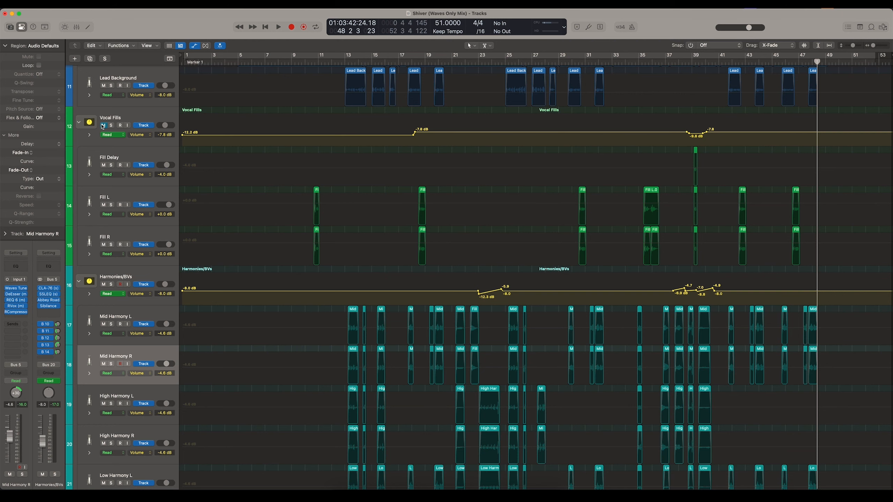
key(a)
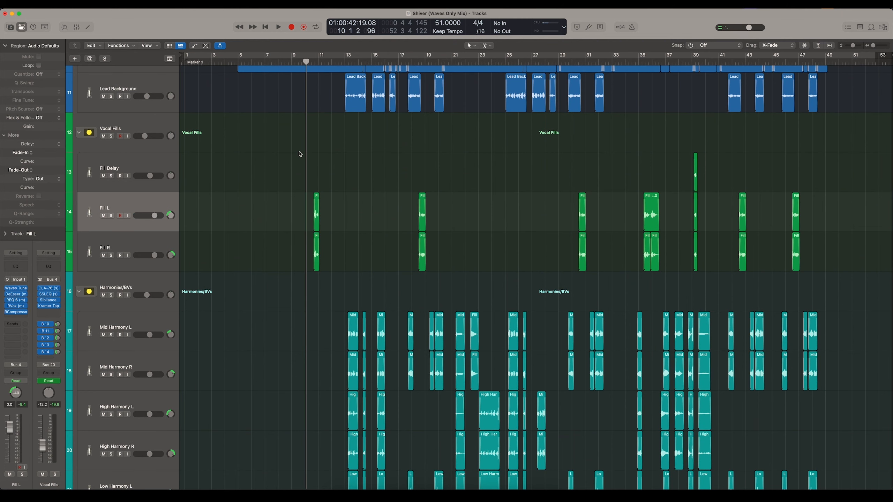
click(141, 164)
- Switch between the Fill L and Fill R tracks to compare their panning and plugin chains, ending on Fill L
click(138, 204)
key(Down)
key(Up)
key(Down)
key(Up)
click(225, 229)
- Move the playhead within bar 10 and play the first vocal fill in the full mix
scroll(255, 194, up, 4)
key(super+Right)
key(super+Right)
key(super+Right)
key(super+Right)
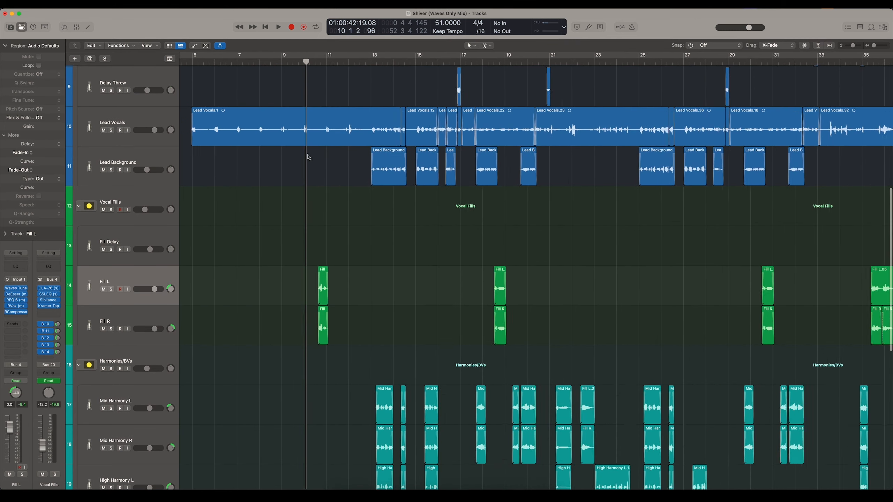
drag(306, 62, 312, 63)
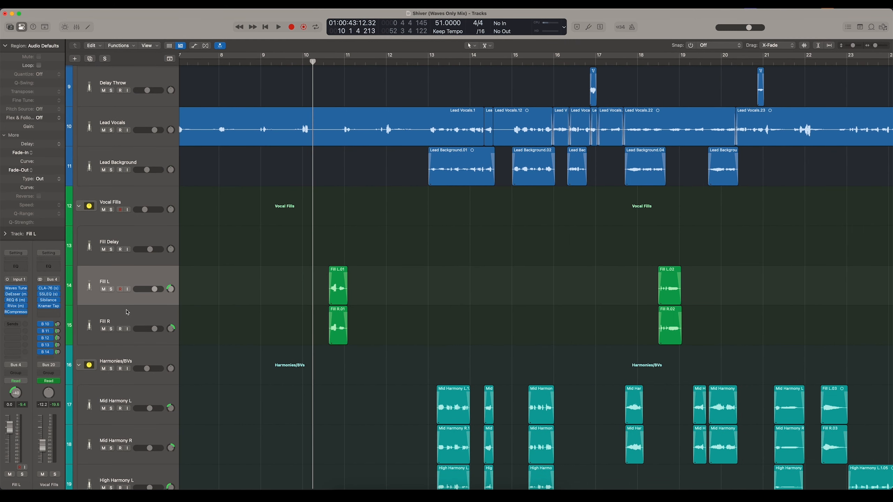
key(space)
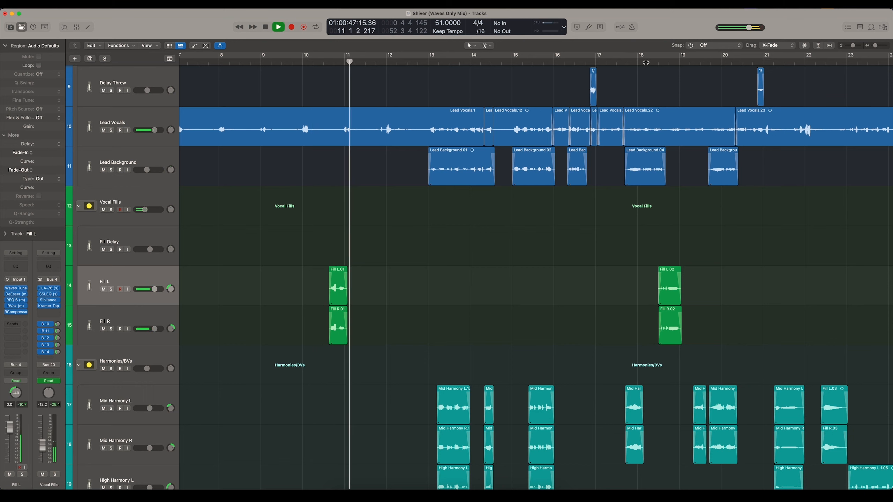
- Jump playback to about bar 18 to audition the second vocal fill, selecting its regions on Fill L and Fill R
click(639, 63)
scroll(641, 68, right, 7)
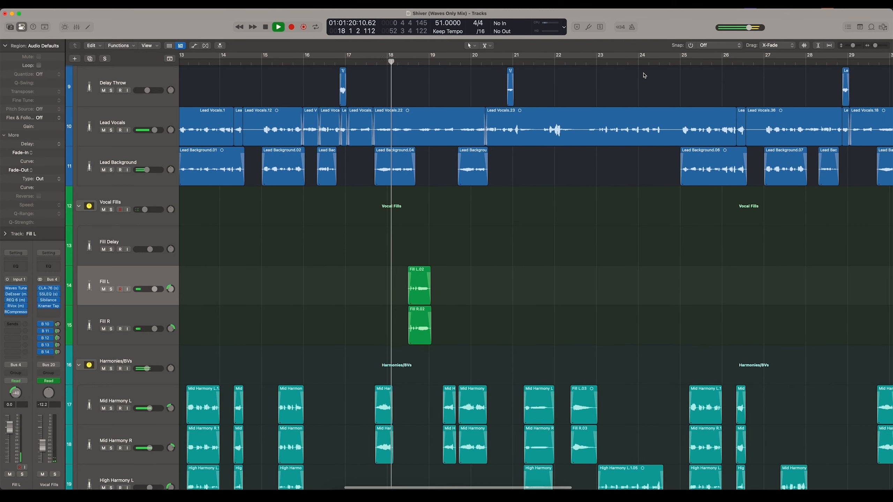
scroll(506, 169, right, 1)
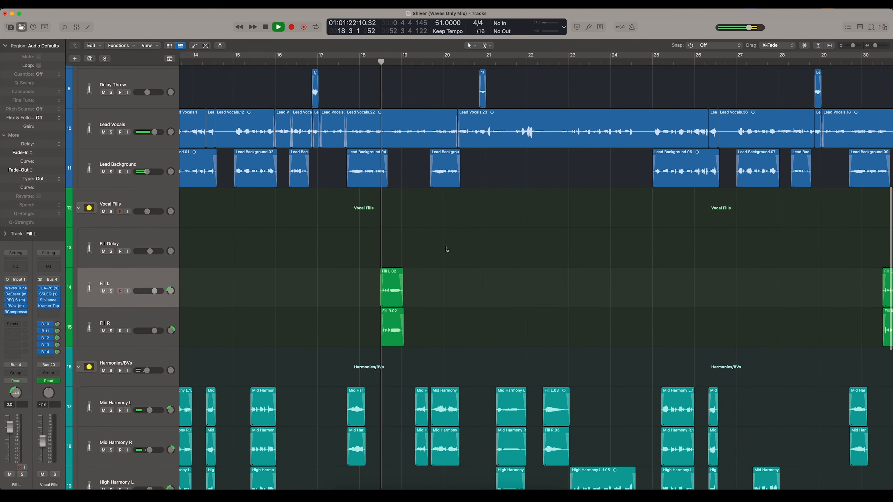
drag(414, 282, 391, 316)
scroll(447, 240, right, 8)
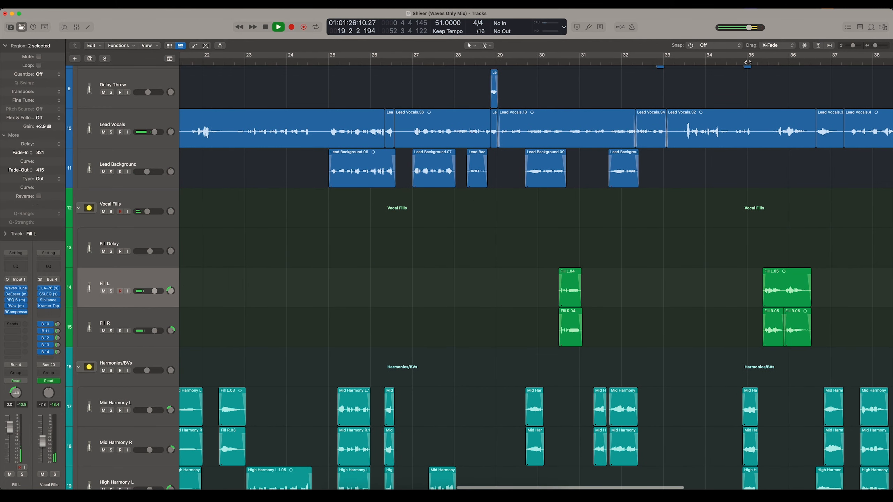
- Audition the vocal fill at bar 35 in the full mix, stop playback and return the playhead to just before the fill
click(748, 62)
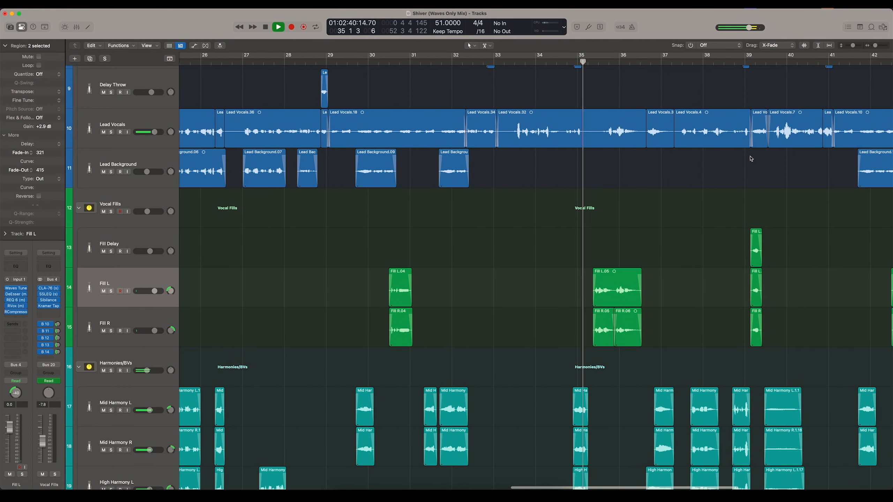
scroll(617, 249, right, 3)
scroll(618, 247, down, 2)
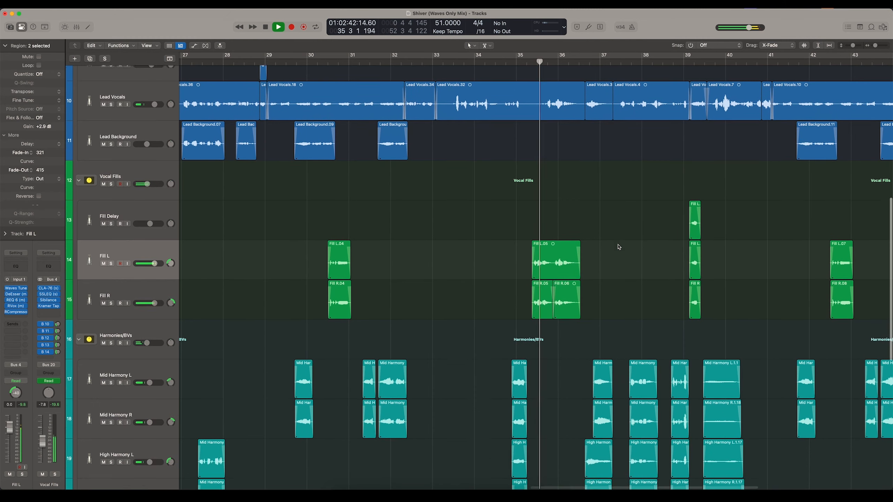
scroll(618, 247, up, 6)
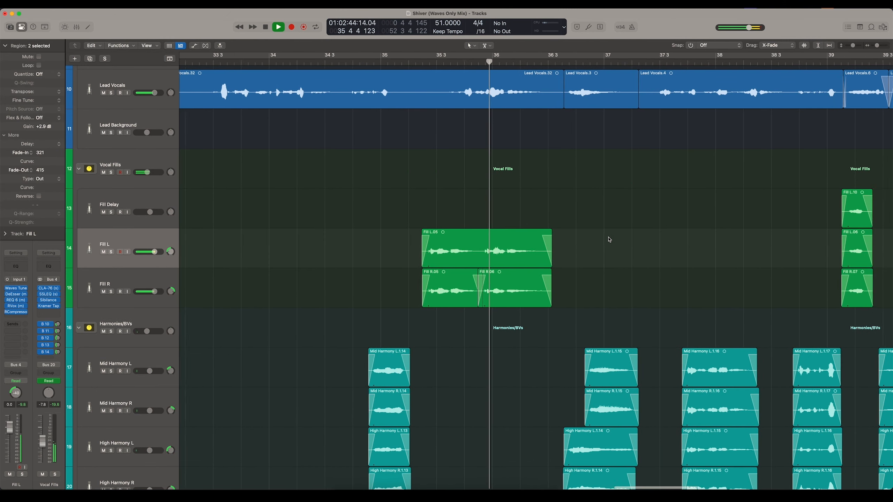
scroll(610, 239, right, 2)
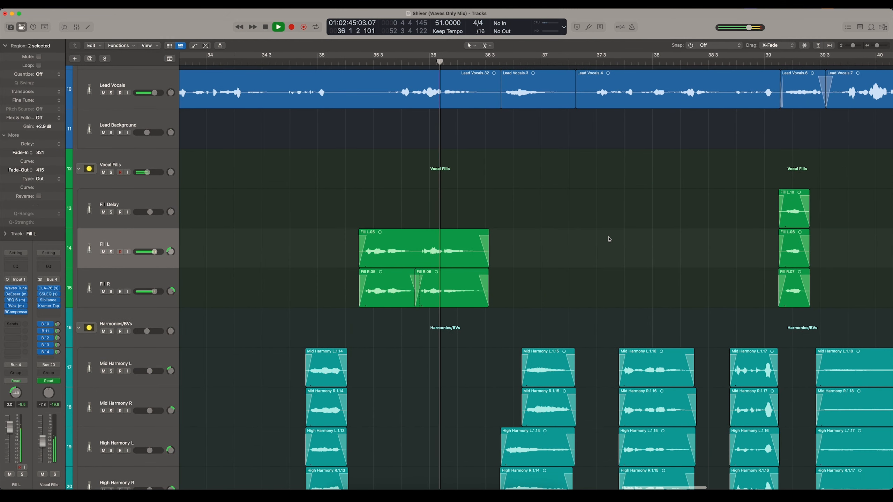
key(space)
click(350, 61)
- Select the Fill L track and view its Waves Tune Real-Time plug-in settings, closing the plug-in window when done
click(134, 272)
click(134, 245)
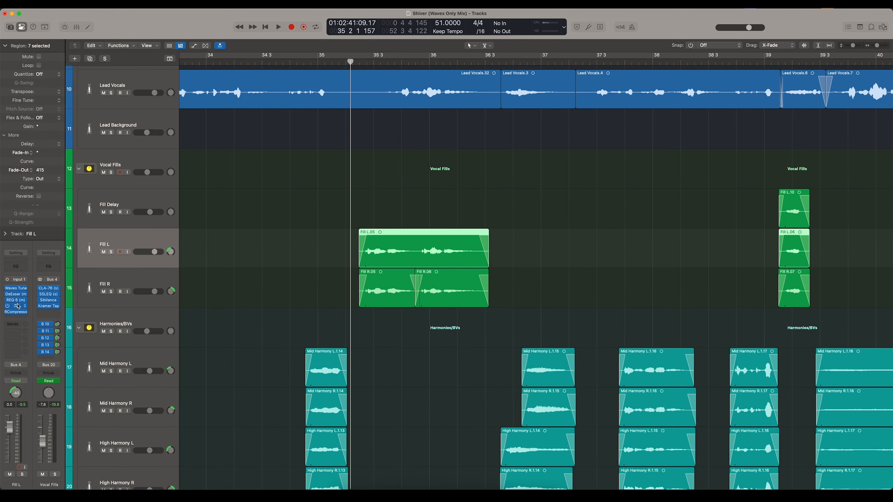
click(16, 288)
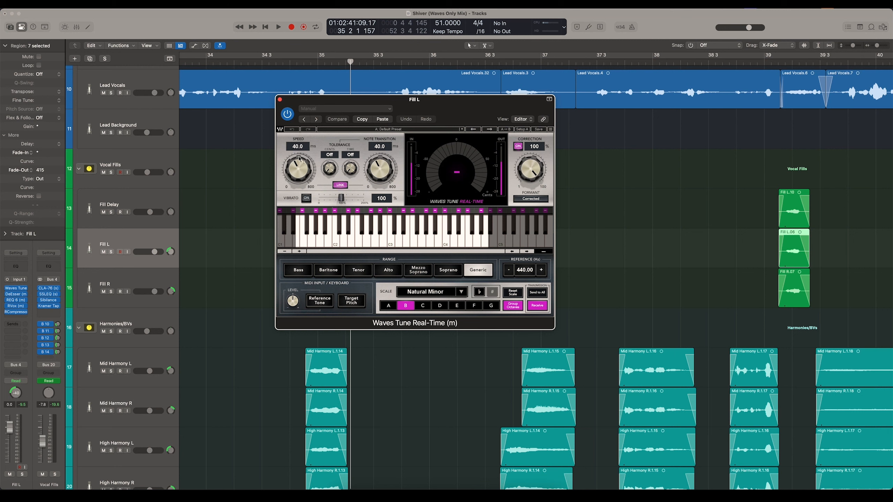
click(280, 100)
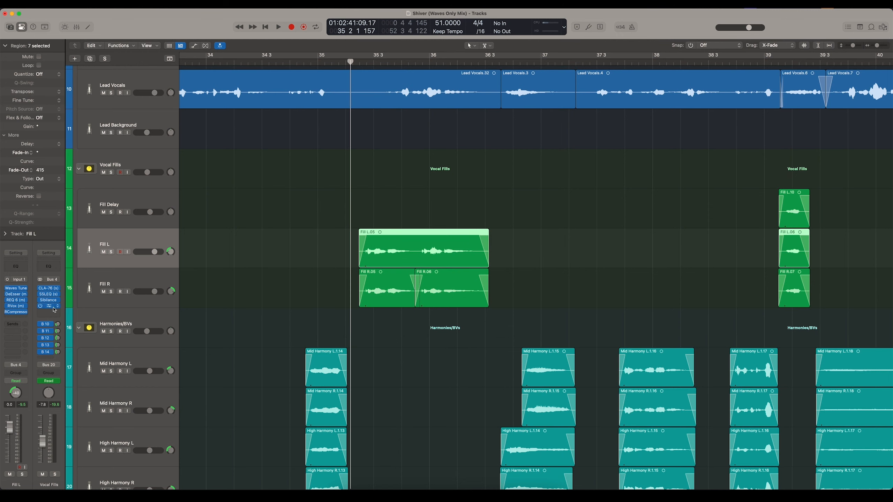
- Open the CLA-76 compressor and the SSLEQ on the Vocal Fills stack to examine their settings
click(48, 290)
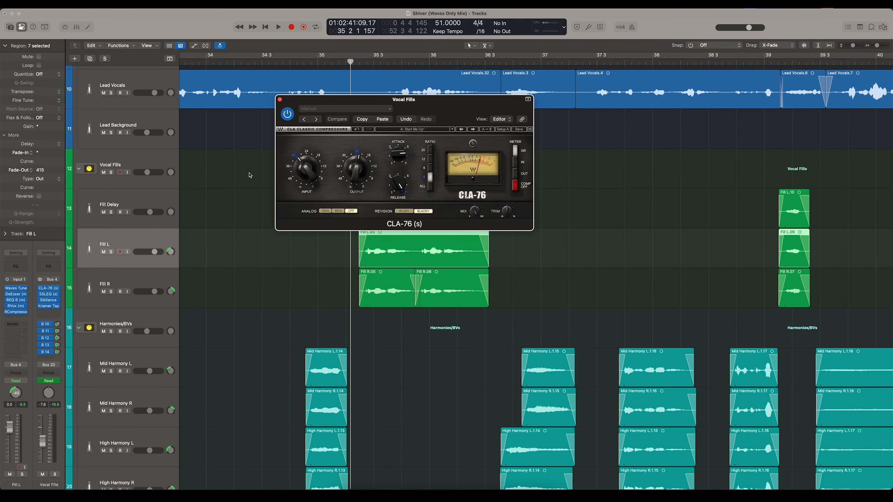
click(49, 294)
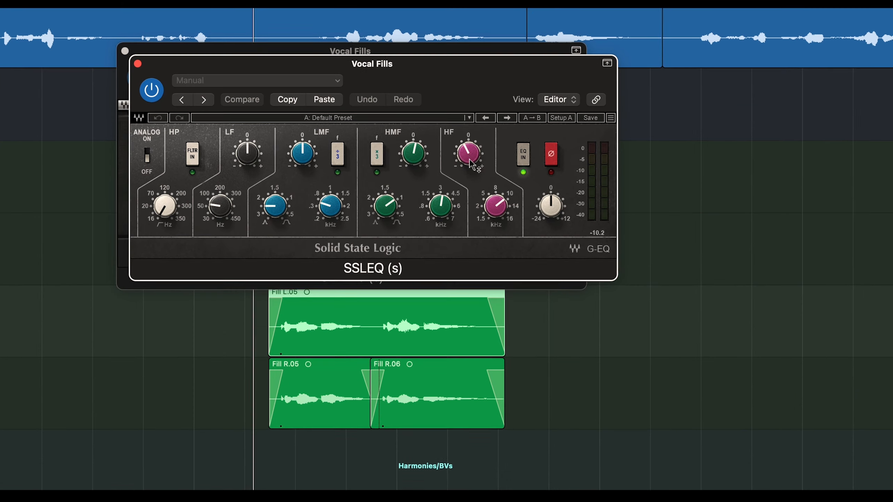
mouse_move(469, 158)
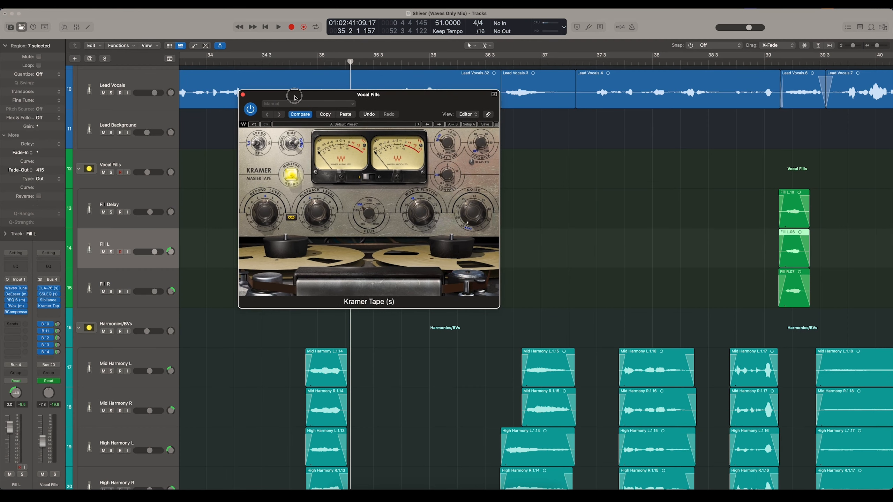
- View the Kramer Tape plug-in on the Vocal Fills stack, deselect the regions and move its window lower over the arrangement
drag(387, 310, 350, 304)
click(656, 156)
key(super+Left)
key(super+Left)
key(super+Left)
drag(429, 98, 537, 146)
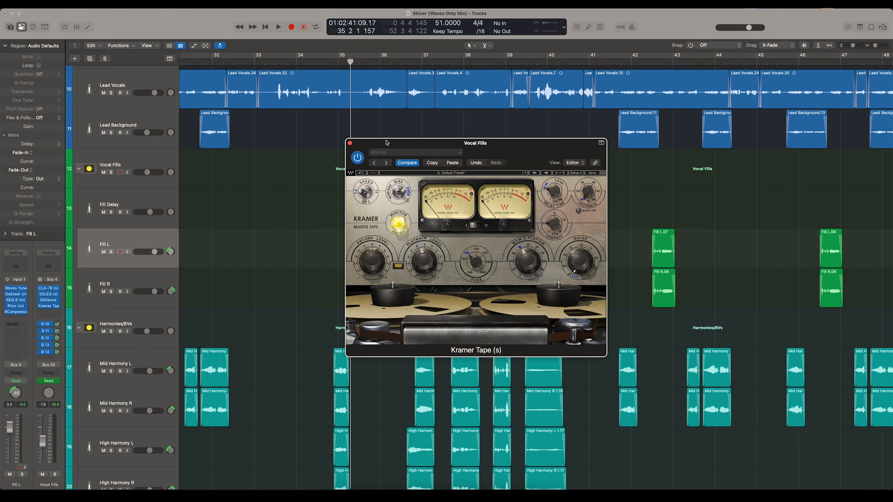
drag(386, 142, 406, 190)
- Solo the Vocal Fills stack while keeping its Kramer Tape plug-in open
click(402, 132)
key(super+Left)
key(super+Left)
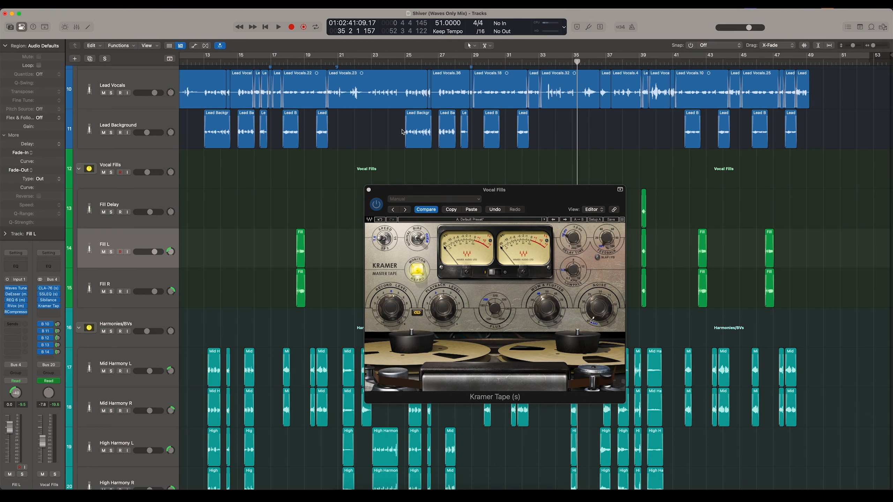
scroll(402, 132, down, 5)
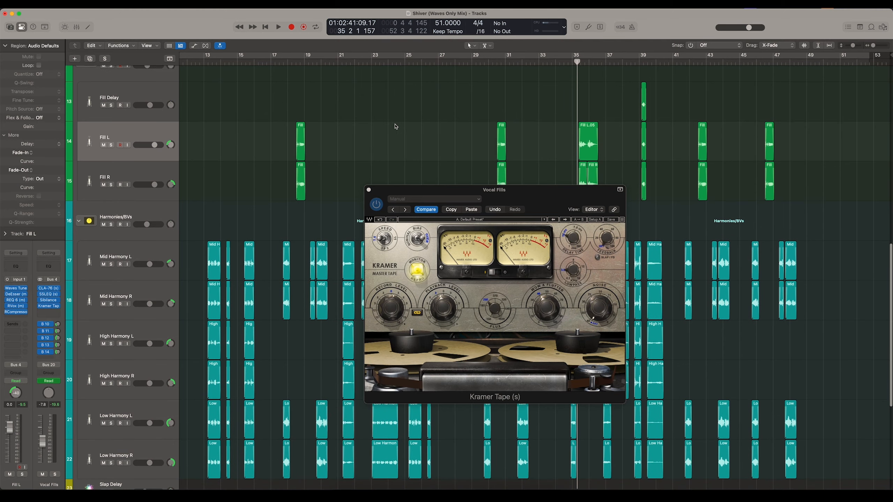
scroll(131, 116, up, 3)
click(111, 115)
scroll(341, 126, down, 3)
key(super+Right)
key(super+Right)
key(super+Right)
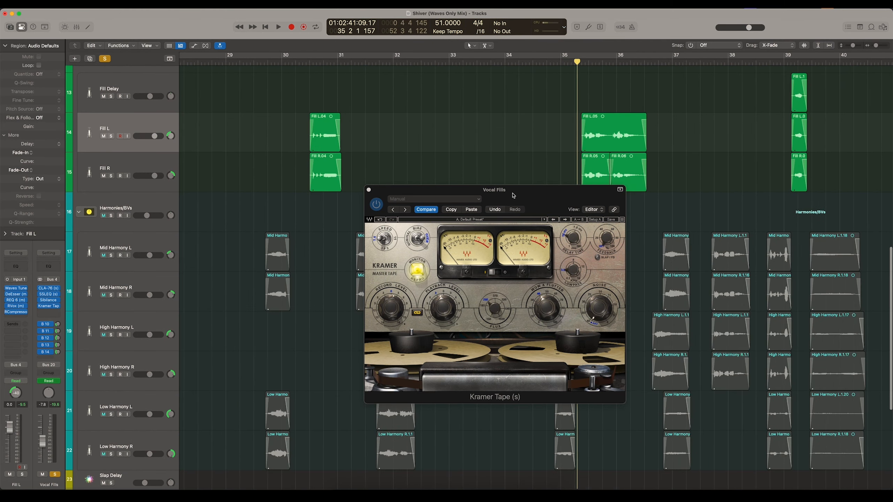
- Play the soloed vocal fill from just before bar 35 with Kramer Tape active, moving the plug-in window clear of the fill regions
drag(512, 191, 466, 187)
key(super+Right)
scroll(577, 101, right, 3)
drag(480, 63, 478, 62)
key(space)
drag(364, 183, 308, 205)
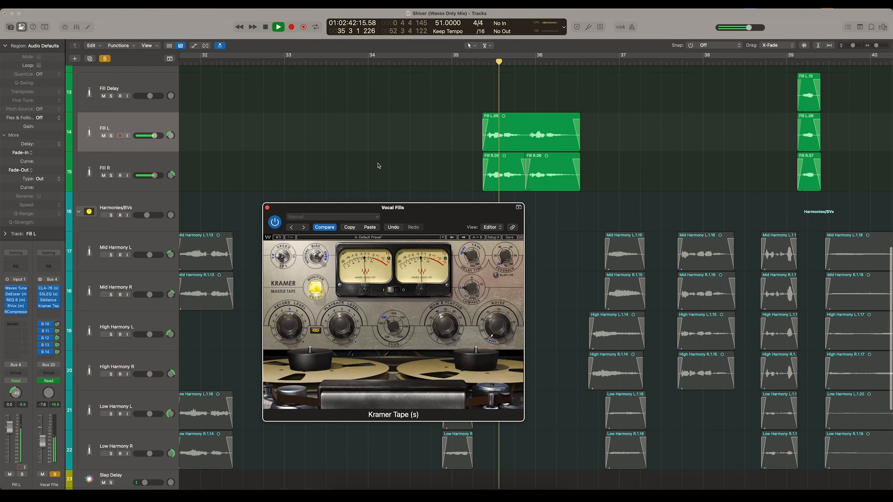
scroll(221, 159, down, 2)
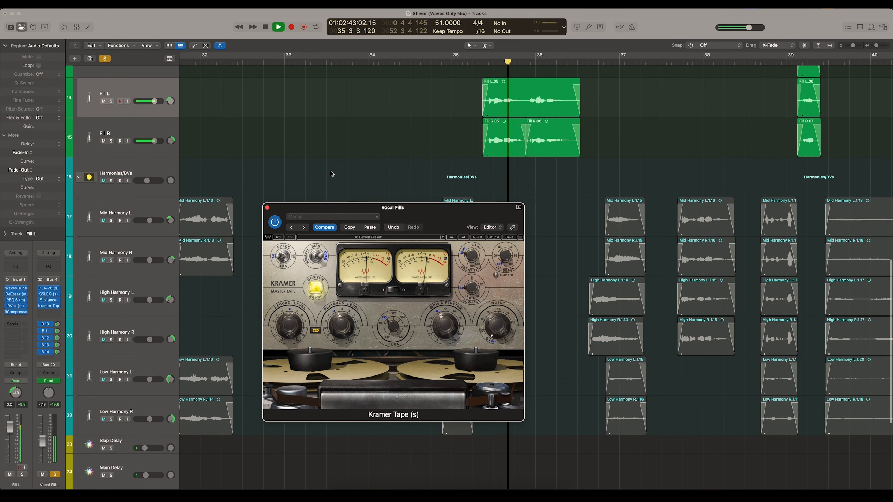
- Bypass Kramer Tape during playback and listen to the soloed fills around bars 35 and 39 without it
click(275, 222)
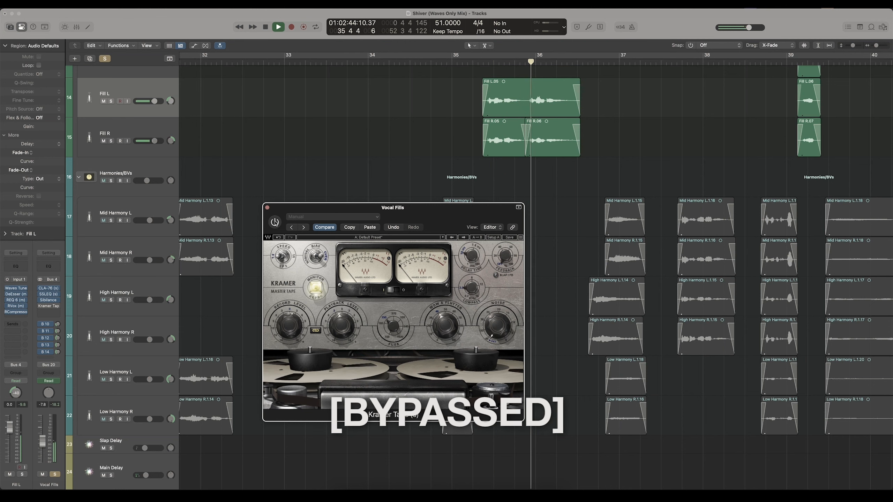
scroll(627, 107, up, 5)
scroll(627, 108, right, 5)
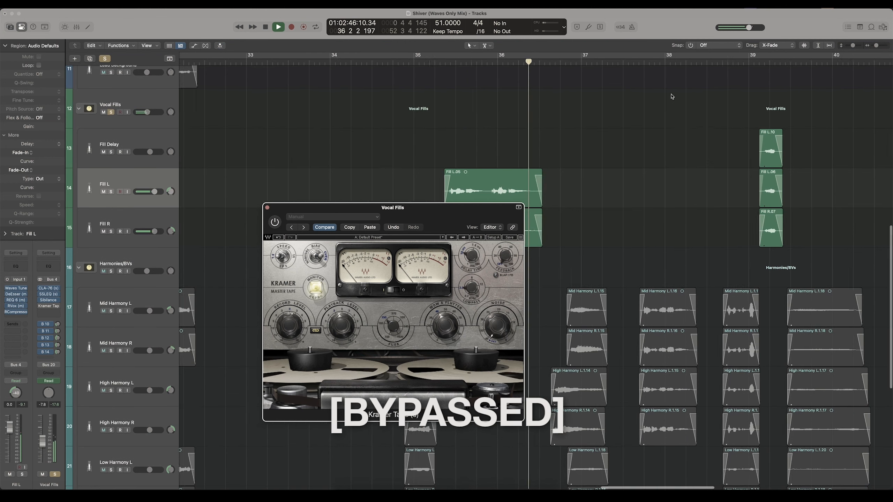
scroll(627, 107, down, 3)
scroll(628, 107, right, 8)
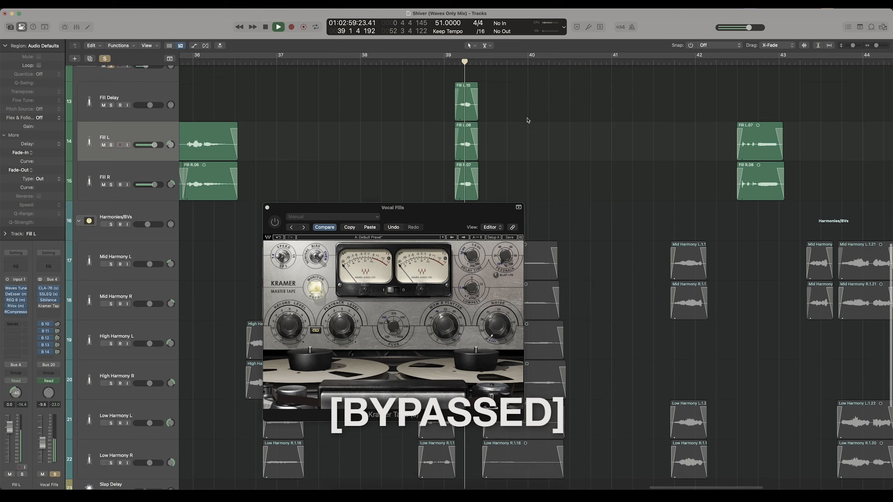
- Re-enable Kramer Tape, compare it on and bypassed over the fill at bar 42, leave it on and stop playback
click(275, 222)
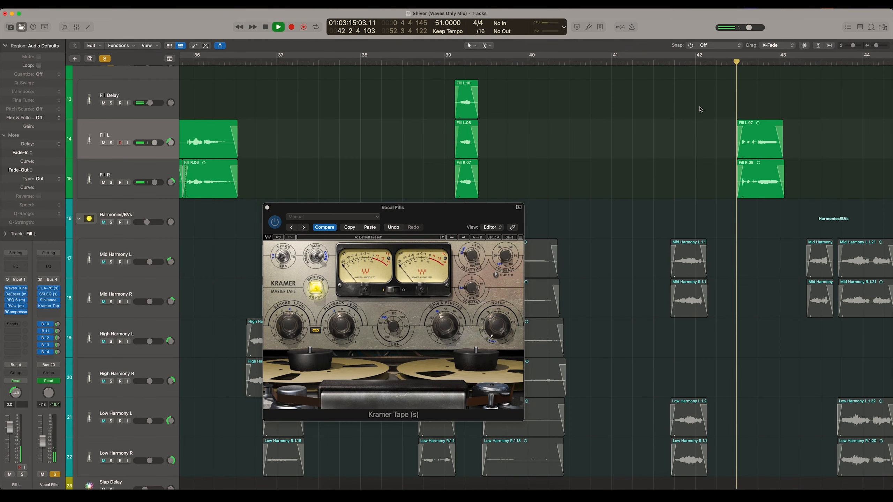
scroll(698, 109, right, 4)
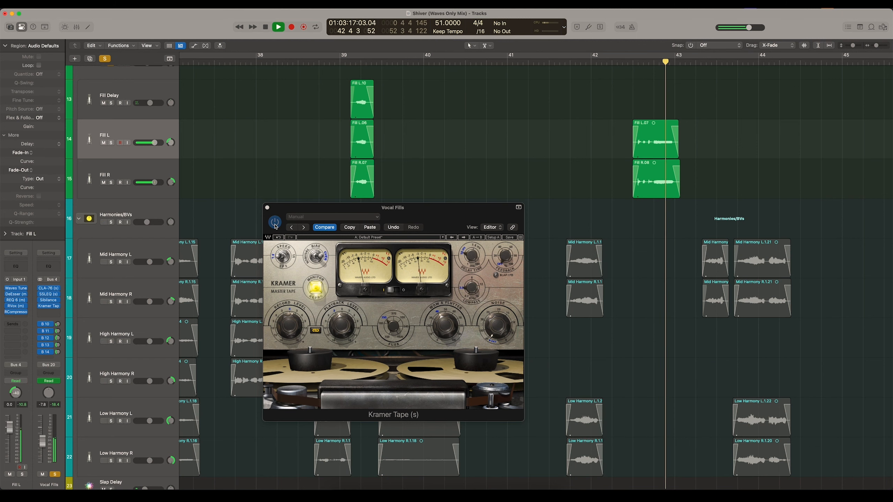
click(275, 222)
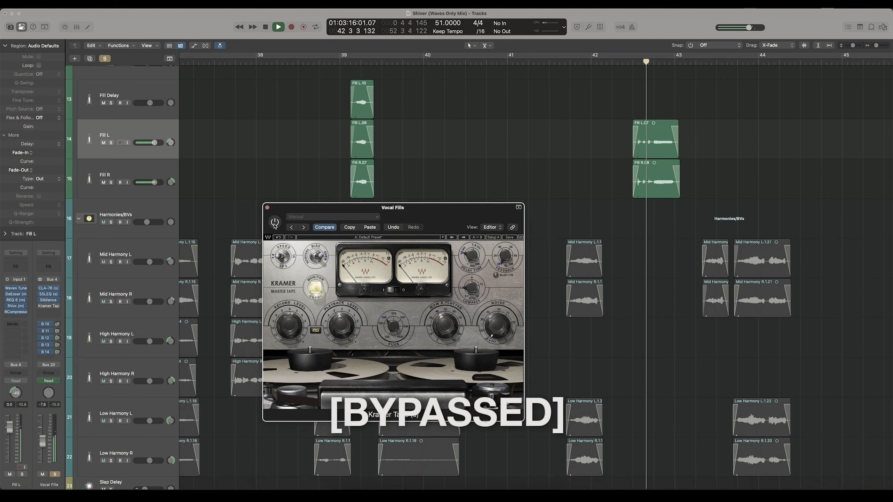
click(274, 223)
key(space)
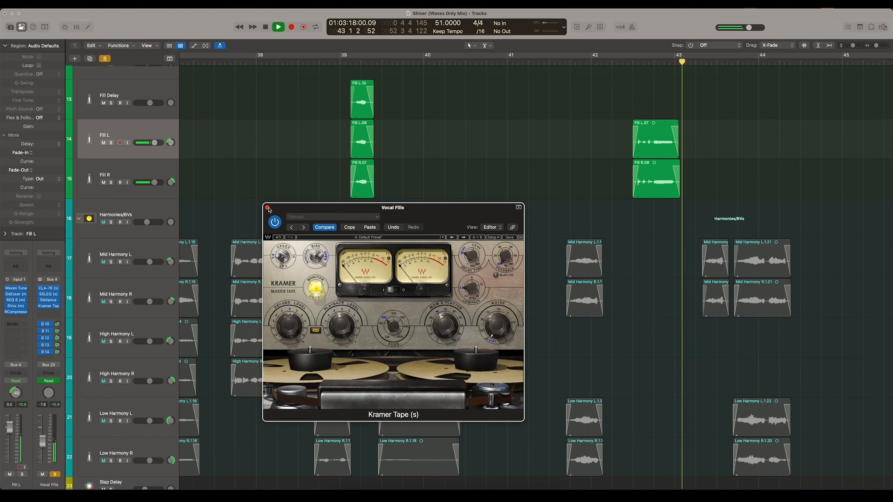
- Reposition the Kramer Tape window to look over the remaining vocal fills, and close the plug-in
drag(363, 209, 376, 159)
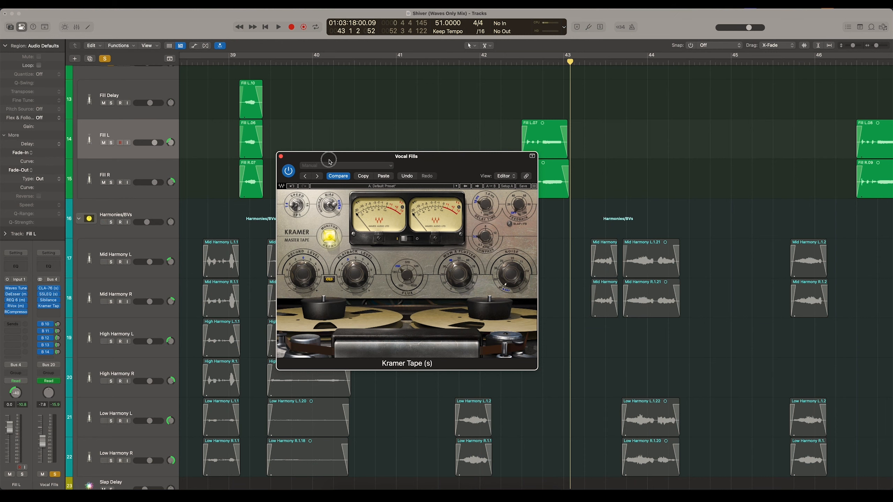
drag(329, 161, 350, 172)
scroll(371, 137, down, 6)
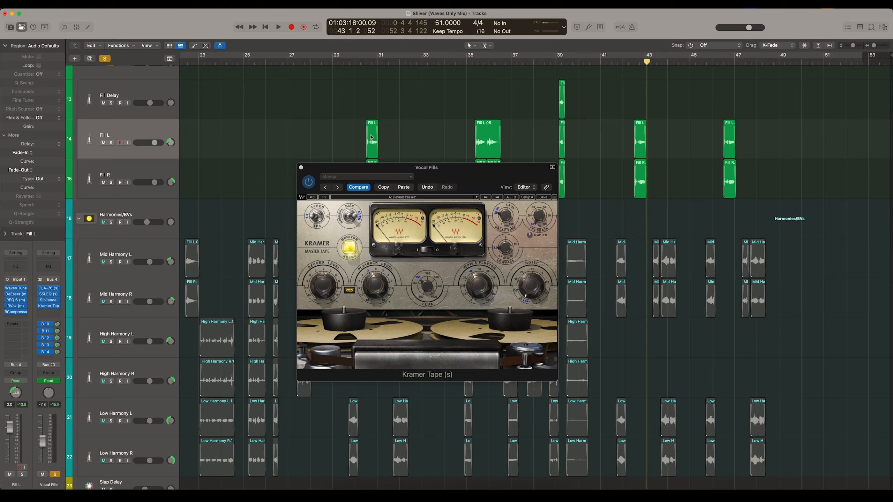
scroll(370, 138, down, 3)
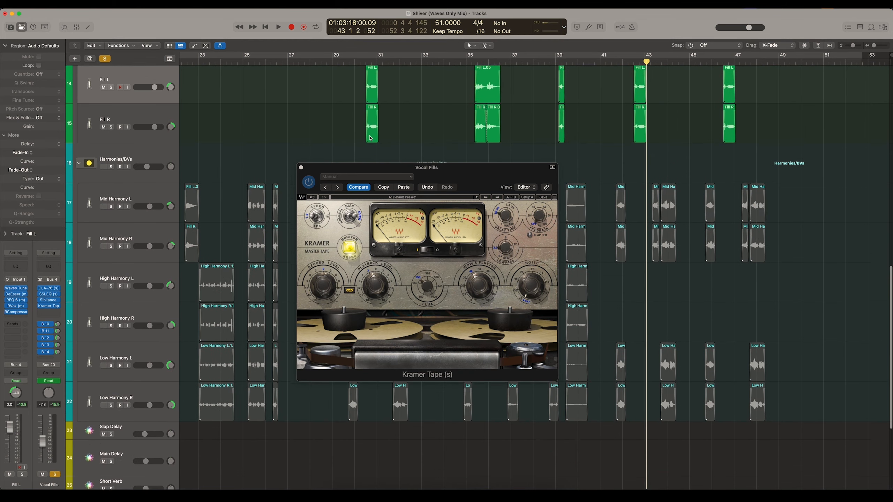
drag(328, 170, 313, 161)
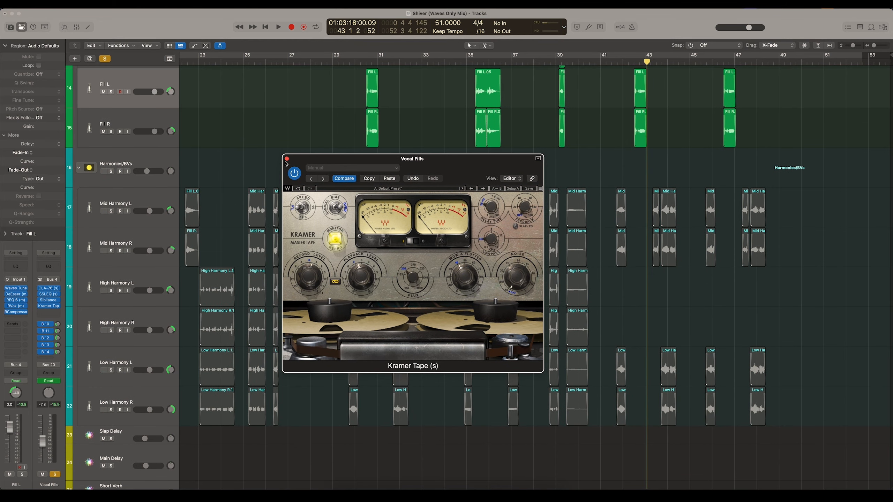
click(286, 159)
- Move the playhead to about bar 10 and turn off solo on the Vocal Fills stack
scroll(296, 155, down, 5)
scroll(359, 160, up, 3)
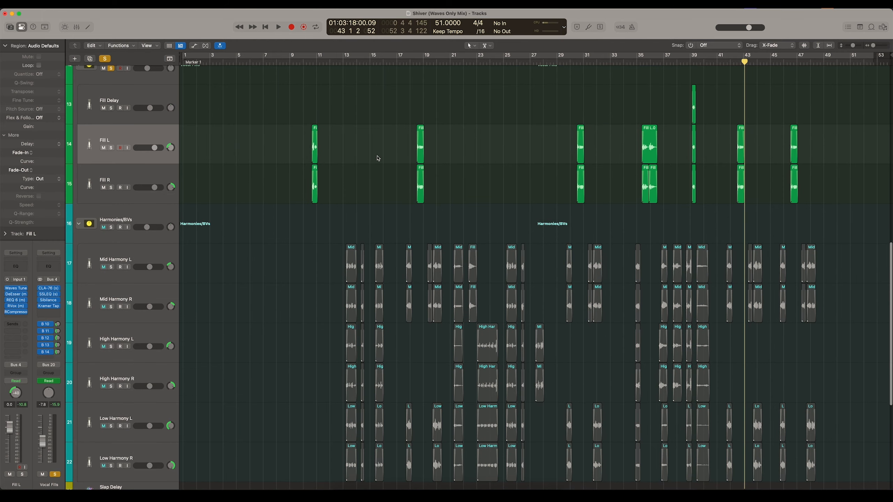
click(308, 60)
scroll(263, 95, up, 3)
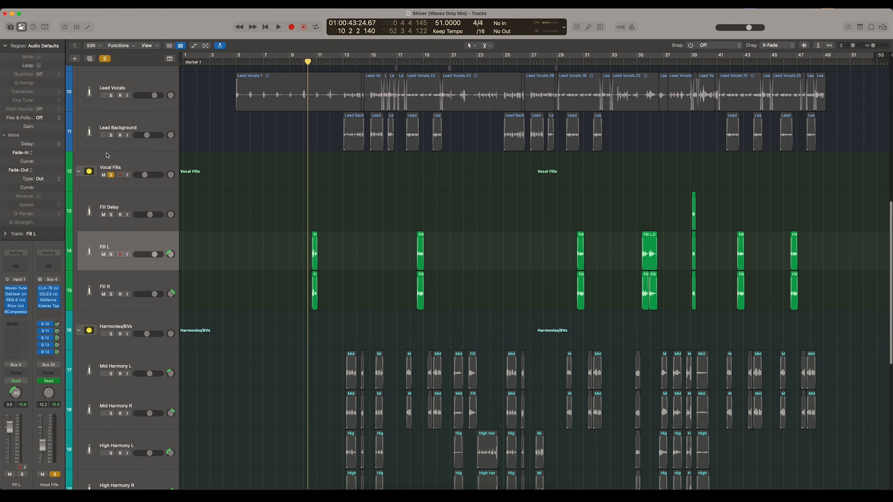
click(110, 175)
- Place the playhead at about bar 29 and play the full mix leading into the vocal fill after bar 30
click(570, 61)
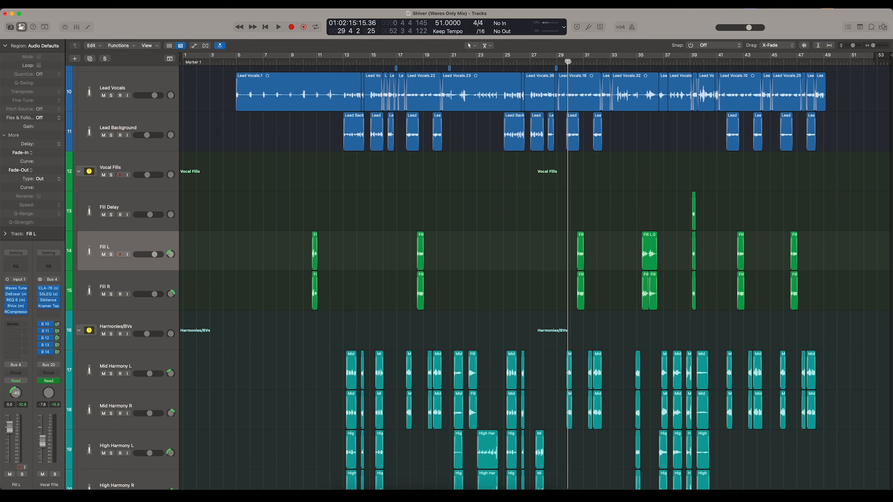
drag(568, 62, 571, 63)
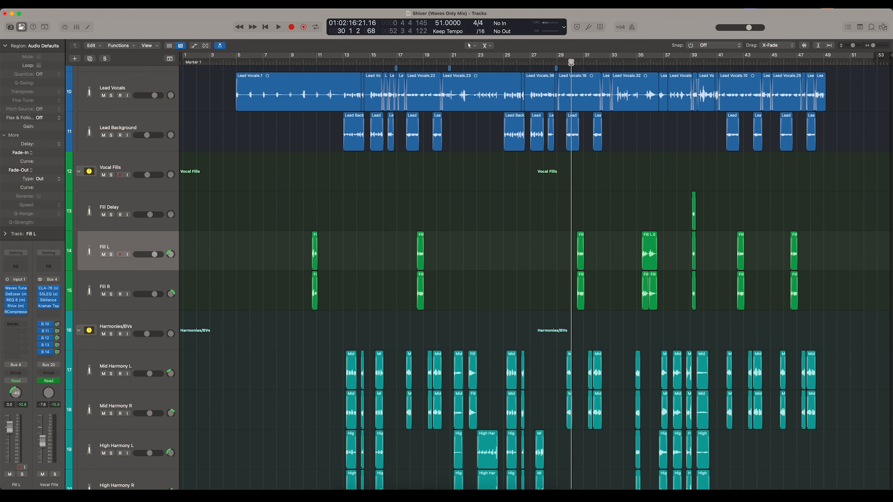
scroll(546, 138, up, 4)
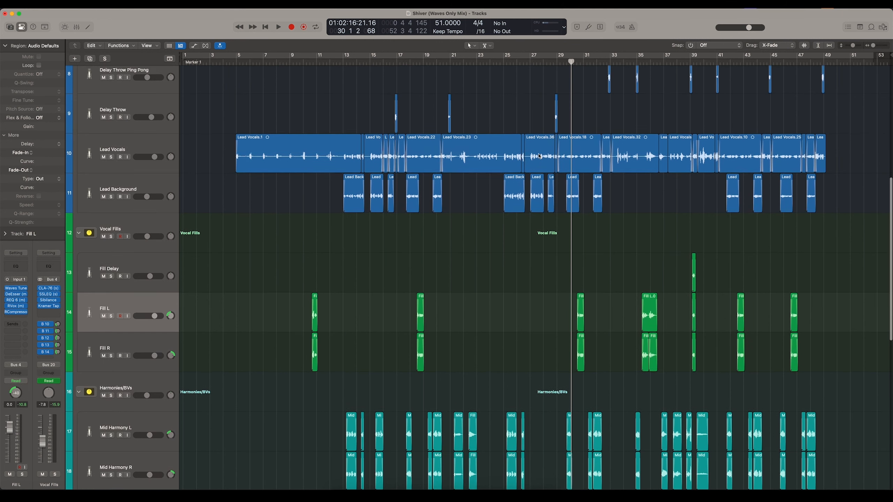
click(557, 62)
key(space)
scroll(546, 213, up, 10)
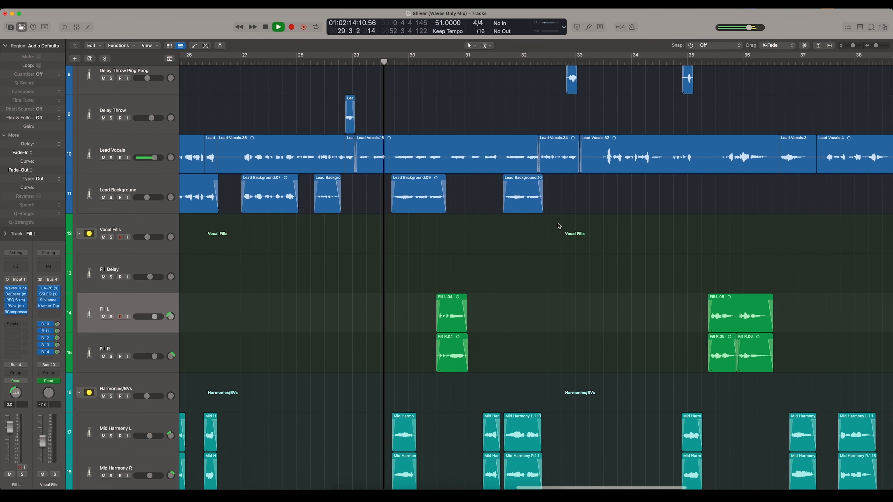
scroll(559, 226, down, 2)
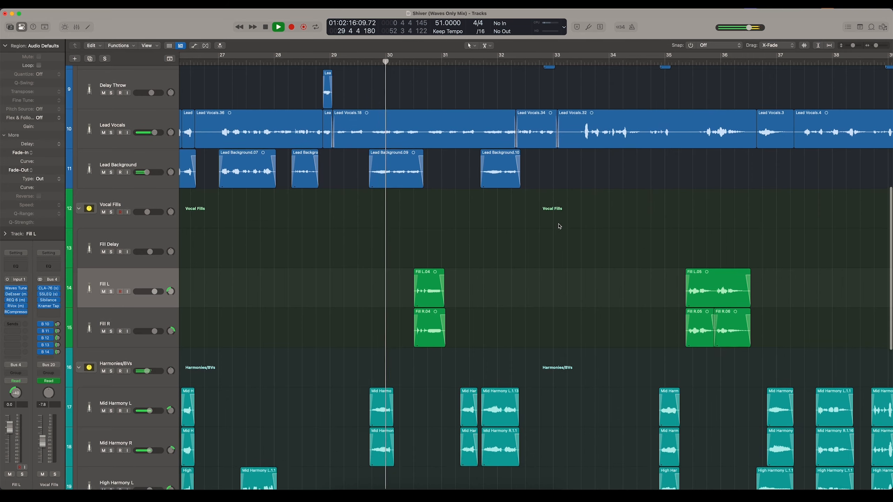
- Move playback to about bar 39 and audition the short vocal fill there in the full mix
scroll(580, 190, right, 6)
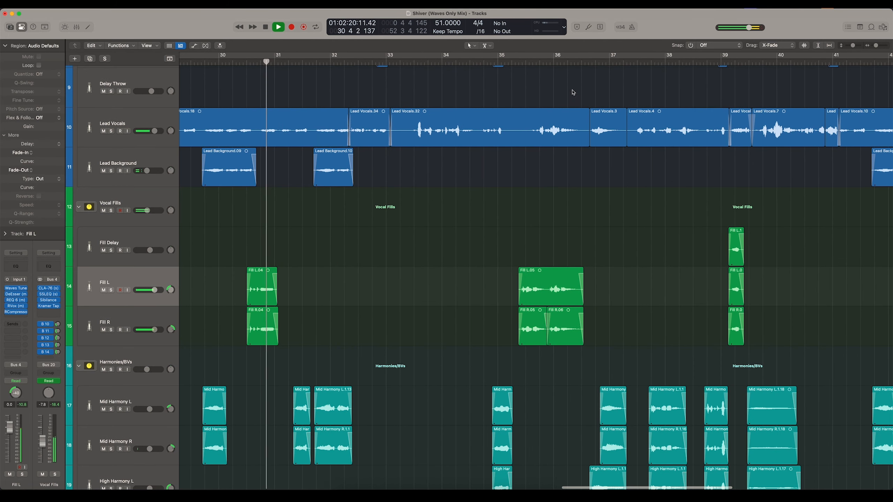
scroll(500, 63, right, 10)
scroll(492, 62, right, 2)
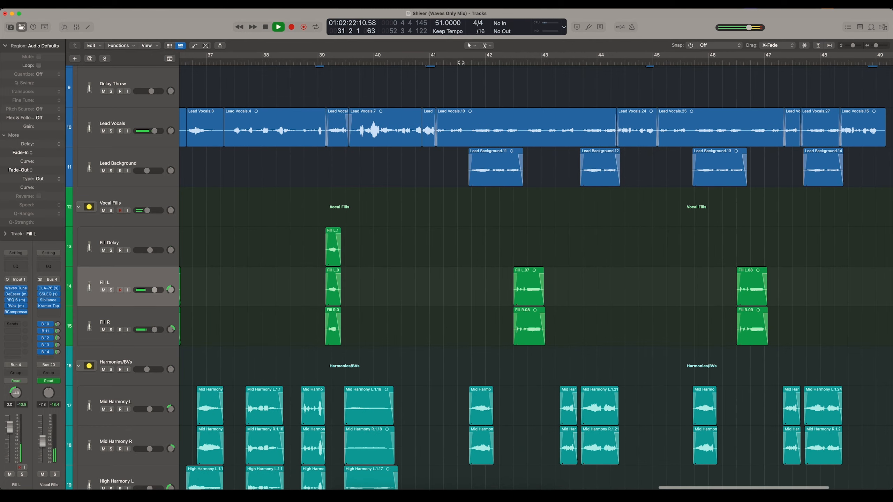
click(689, 62)
scroll(690, 94, right, 5)
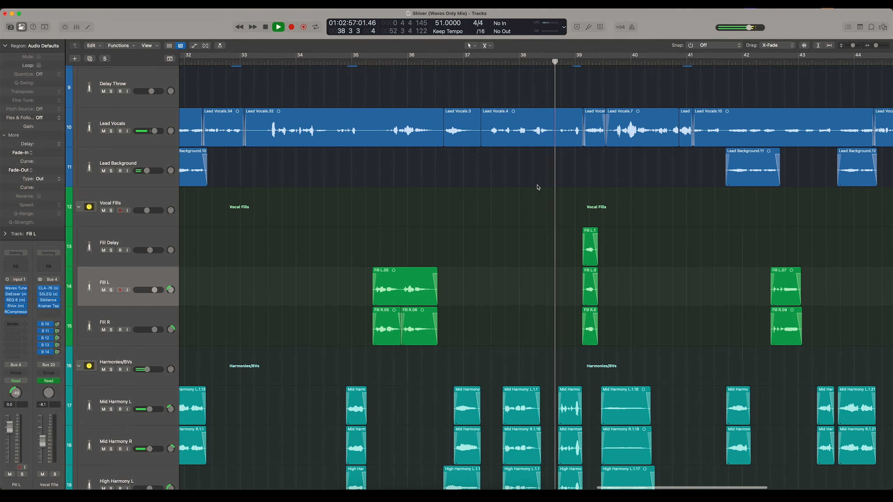
scroll(538, 187, right, 2)
scroll(539, 187, right, 2)
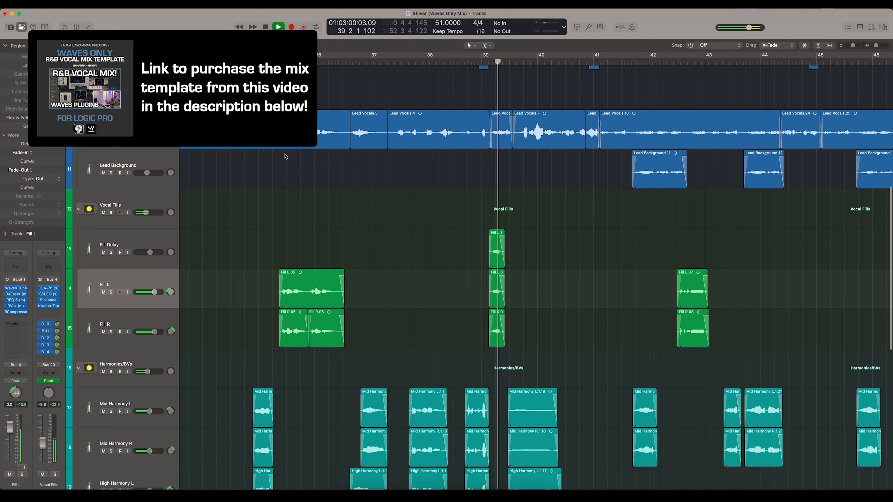
- Move playback back to about bar 35 and audition the longer left and right vocal fills in the full mix
click(259, 63)
scroll(277, 144, left, 4)
scroll(278, 145, left, 4)
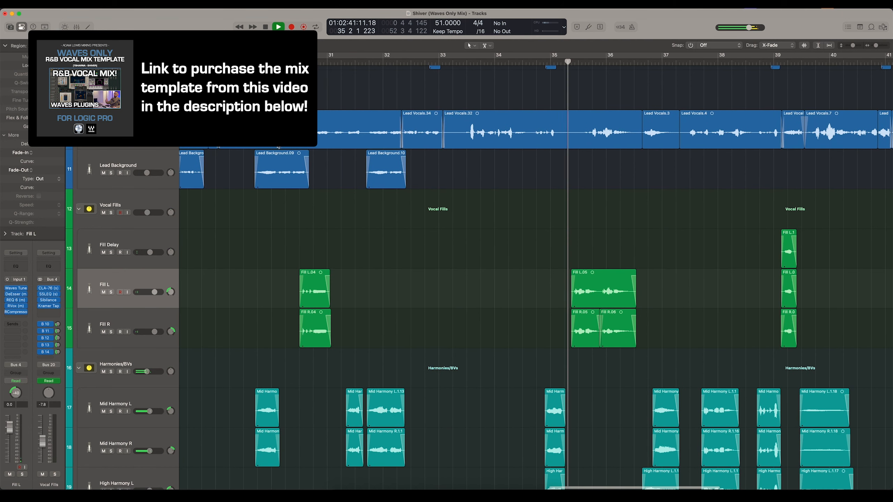
scroll(279, 147, left, 6)
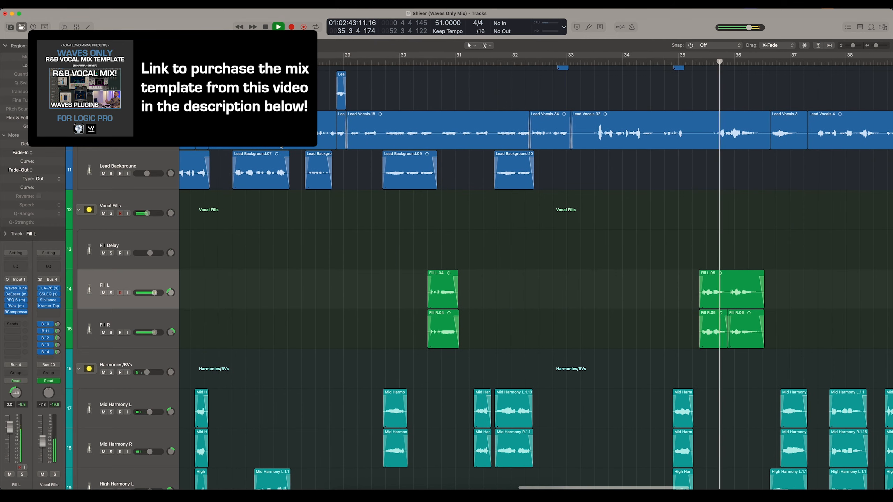
key(super+Left)
key(super+Left)
key(super+Left)
key(super+Left)
key(super+Left)
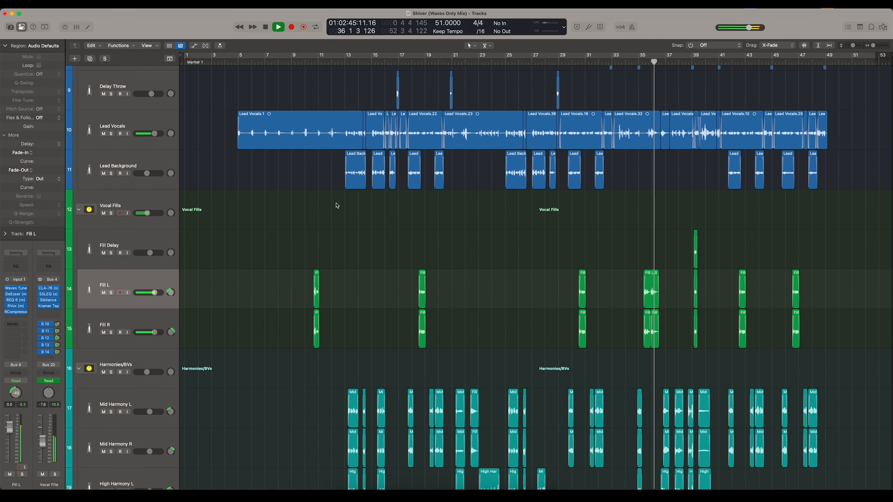